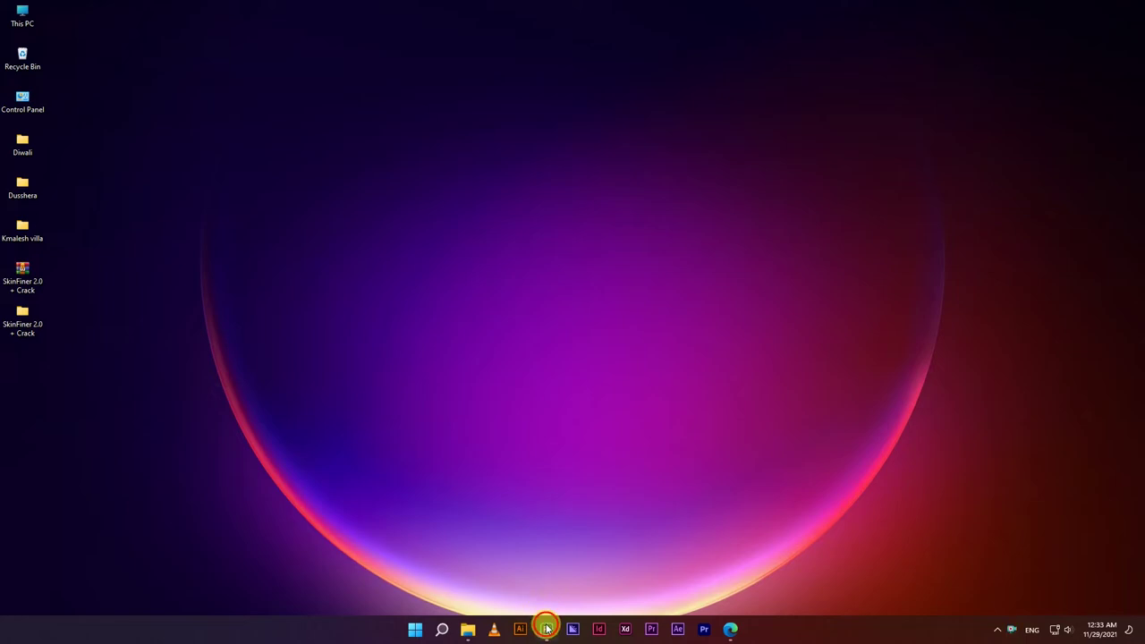
Open the portrait photo from the photo enhance folder in Photoshop
{"action": "left_click", "coordinate": [469, 632]}
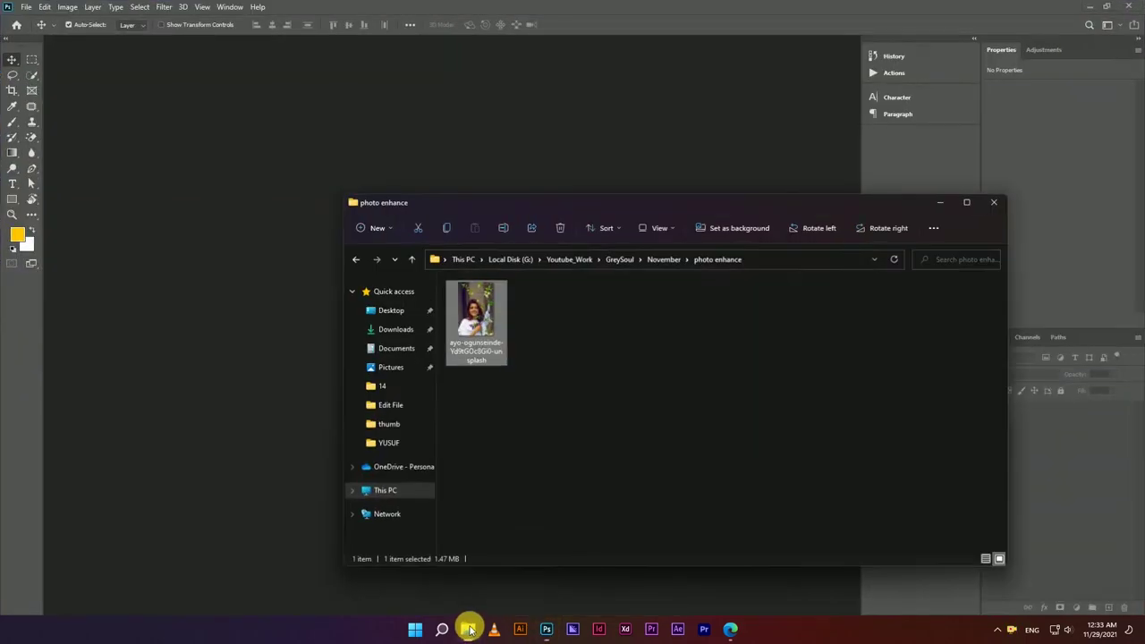
{"action": "left_click", "coordinate": [464, 306]}
{"action": "left_click_drag", "start_coordinate": [465, 306], "coordinate": [241, 246]}
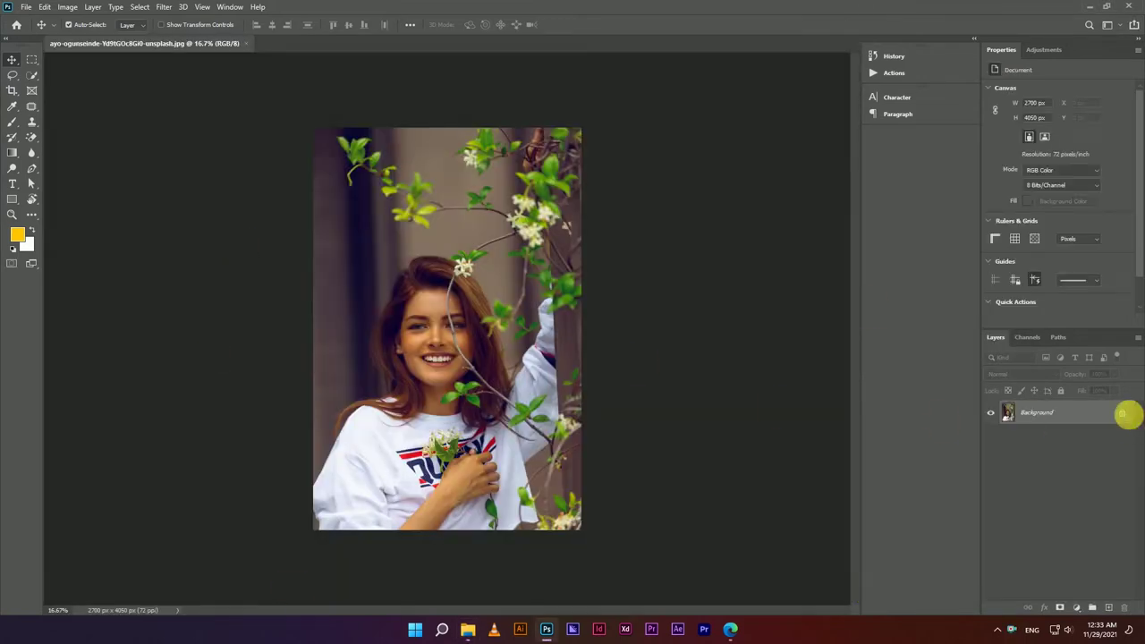
Unlock the Background layer and rename it 'image'
{"action": "left_click", "coordinate": [1122, 413]}
{"action": "double_click", "coordinate": [1032, 413]}
{"action": "type", "text": "phot"}
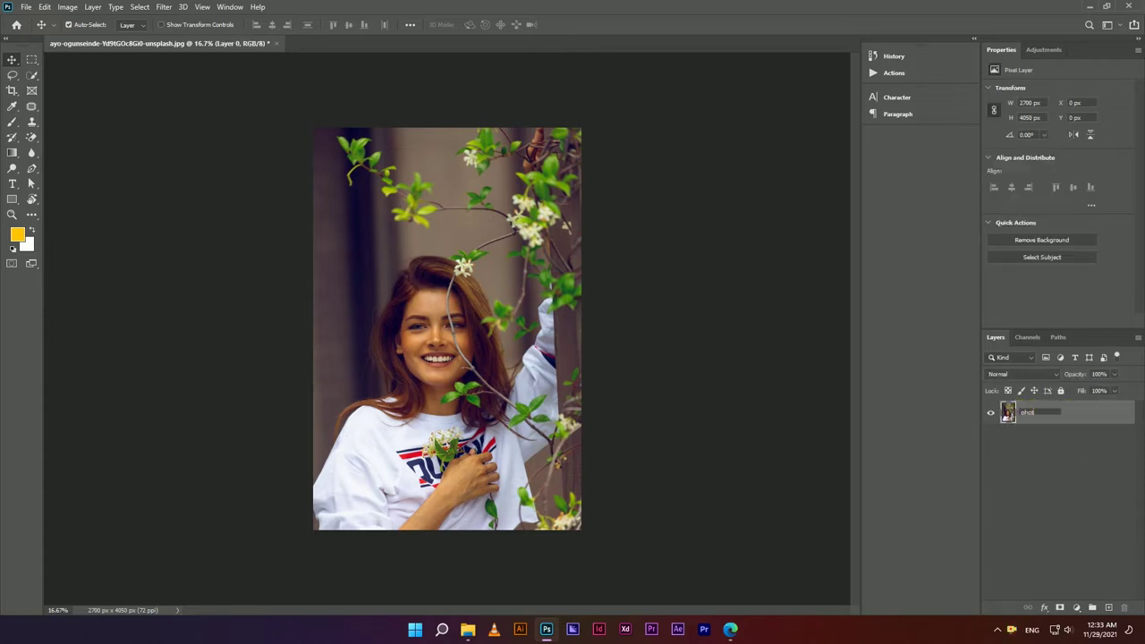
{"action": "type", "text": "o"}
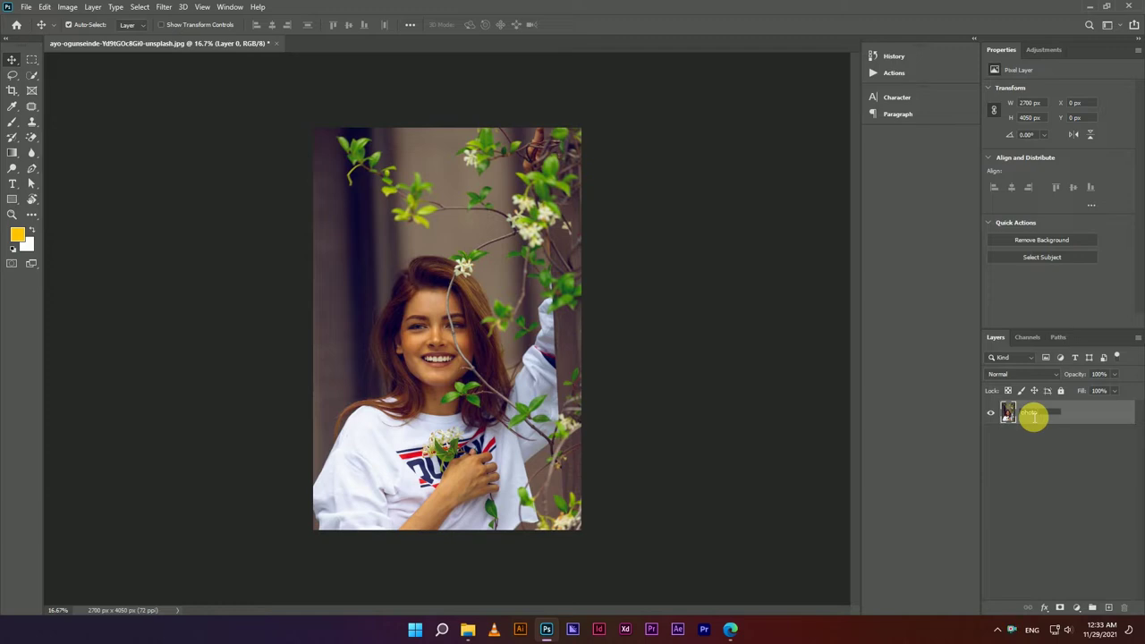
{"action": "type", "text": "mask"}
{"action": "key", "text": "Return"}
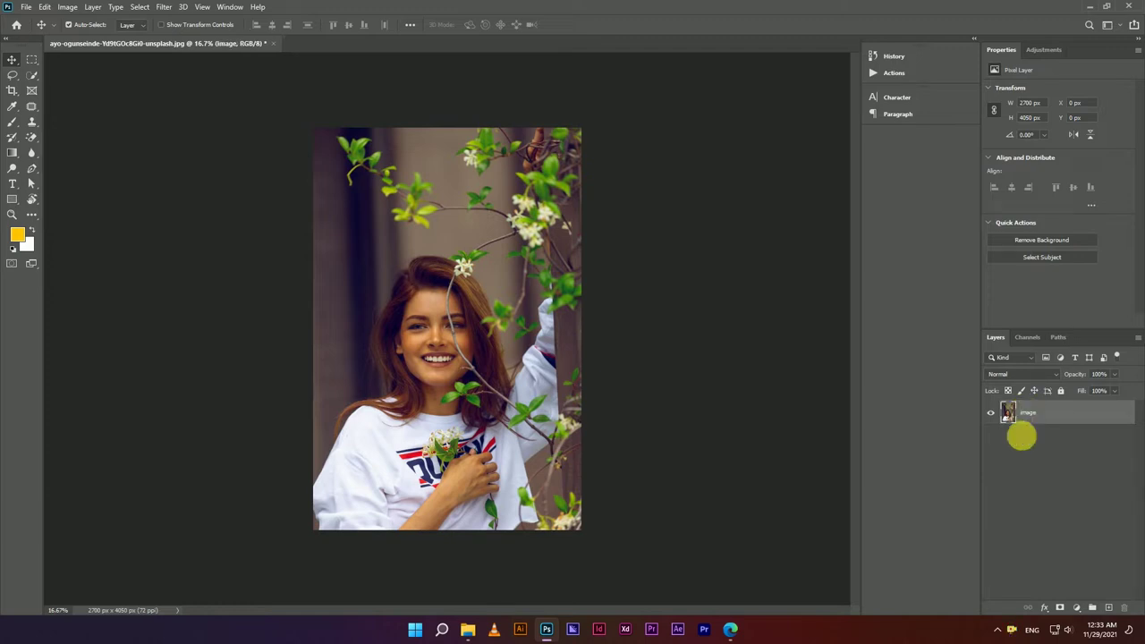
Launch the SkinFiner filter and apply its Smoothing-High preset
{"action": "left_click", "coordinate": [164, 7]}
{"action": "mouse_move", "coordinate": [188, 261]}
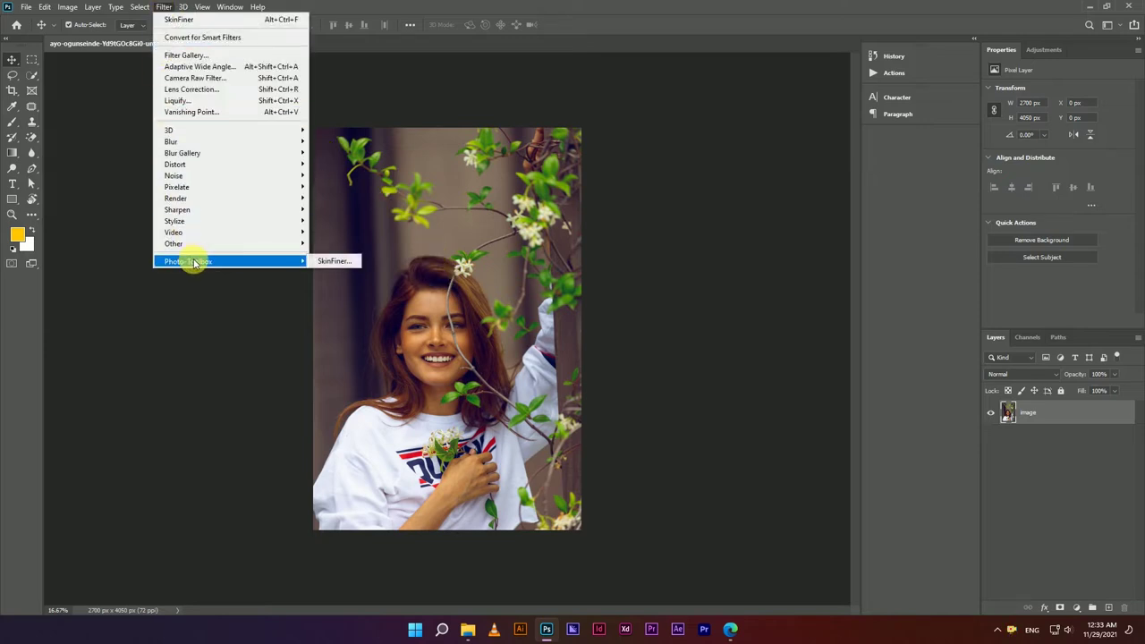
{"action": "left_click", "coordinate": [339, 265]}
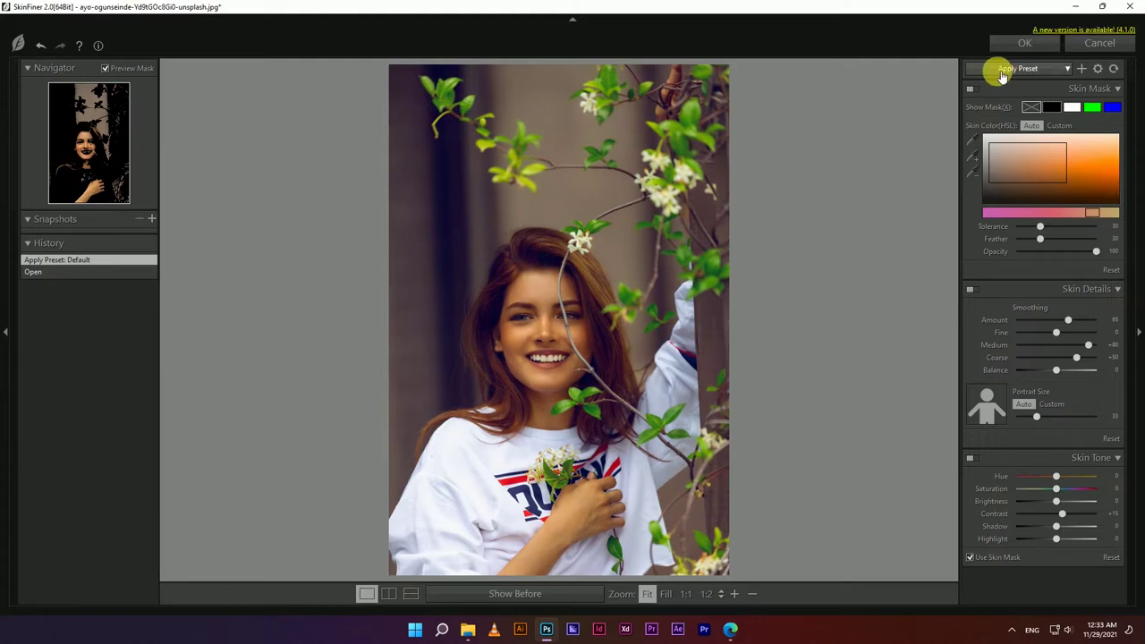
{"action": "left_click", "coordinate": [1029, 69]}
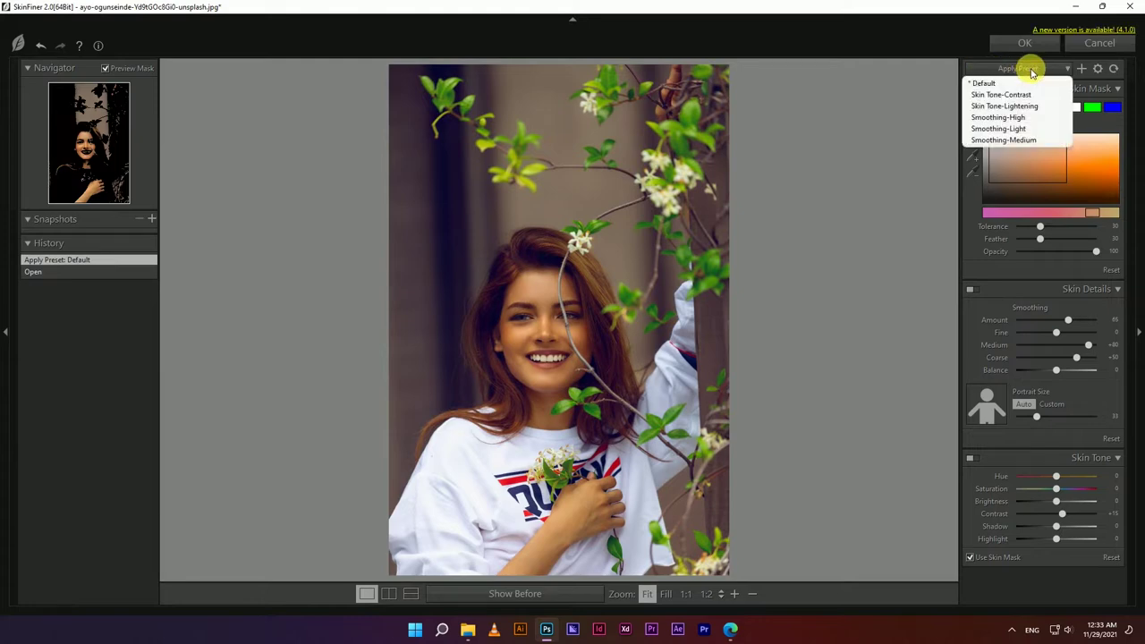
{"action": "left_click", "coordinate": [991, 118]}
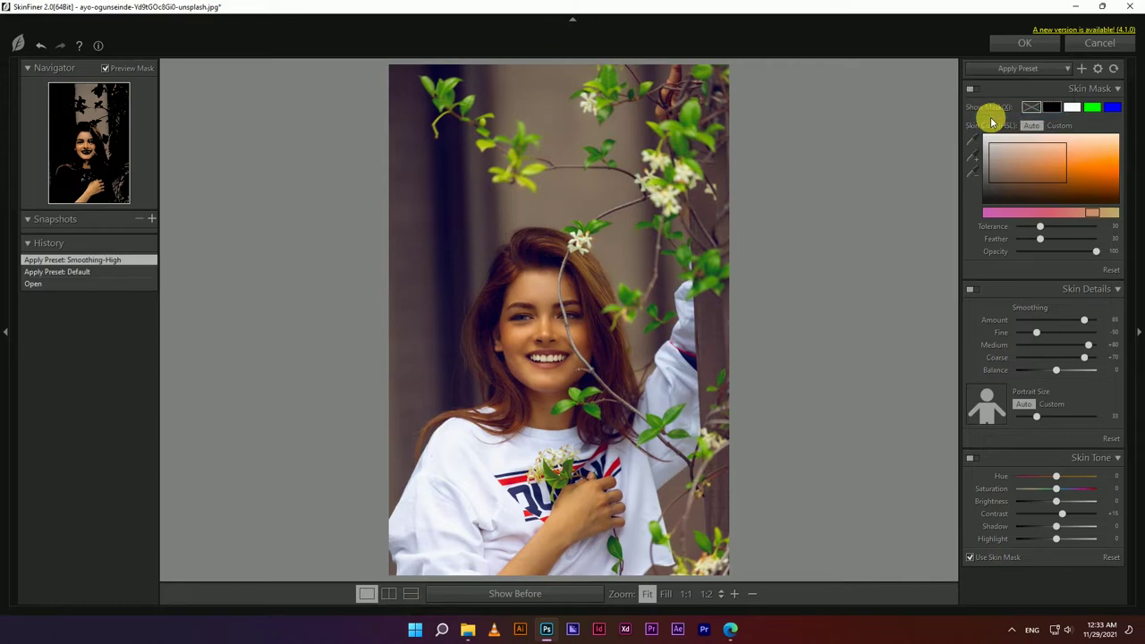
{"action": "left_click_drag", "start_coordinate": [560, 321], "coordinate": [497, 270]}
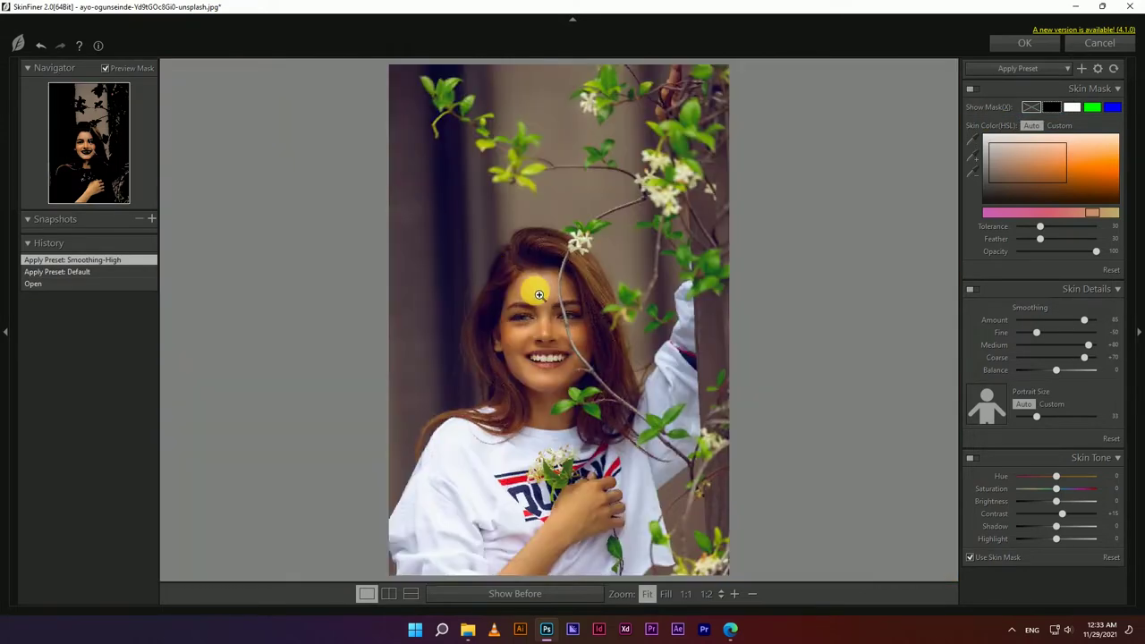
{"action": "mouse_move", "coordinate": [578, 242]}
{"action": "left_mouse_down"}
{"action": "mouse_move", "coordinate": [531, 266]}
{"action": "mouse_move", "coordinate": [518, 242]}
{"action": "left_mouse_up"}
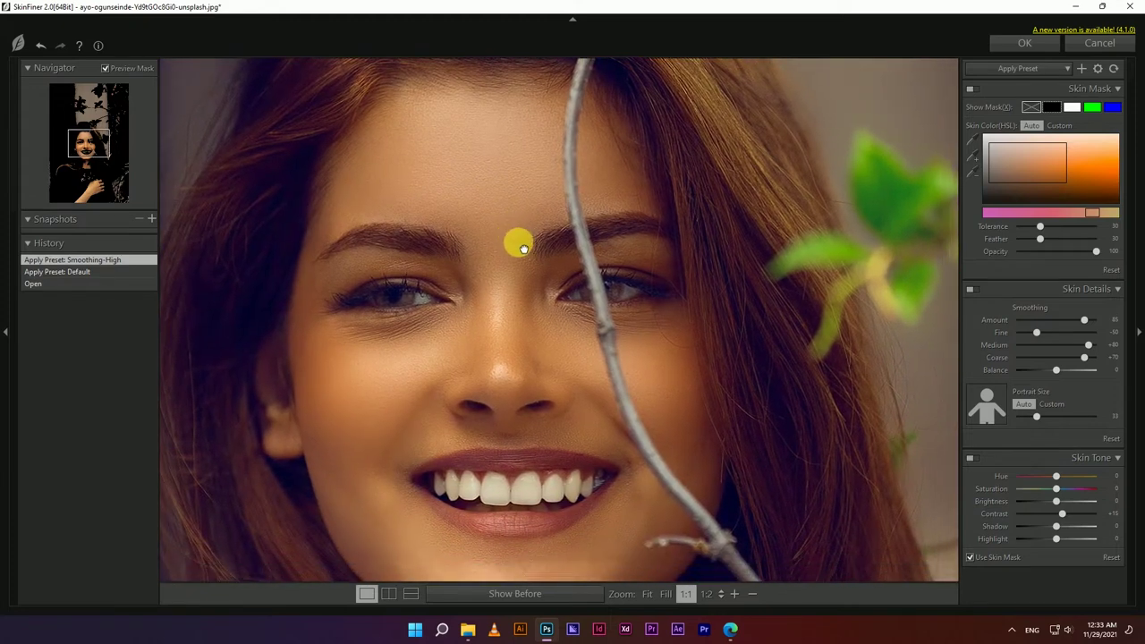
Add the Skin Tone-Lightening preset and center the zoomed view on the face
{"action": "left_click", "coordinate": [1010, 70]}
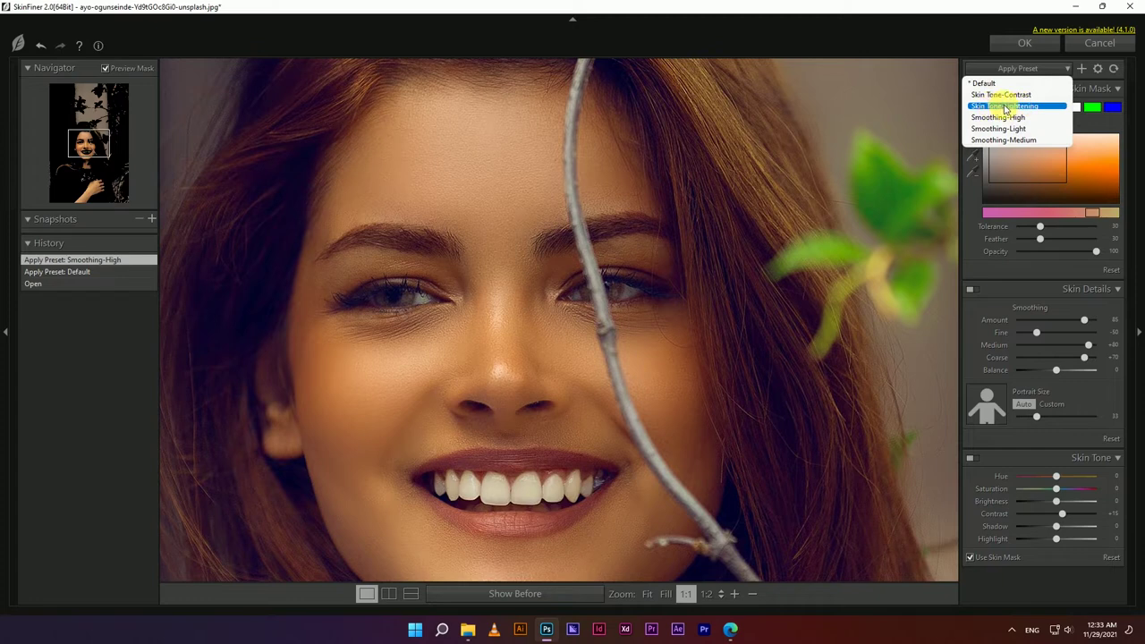
{"action": "left_click", "coordinate": [1005, 106]}
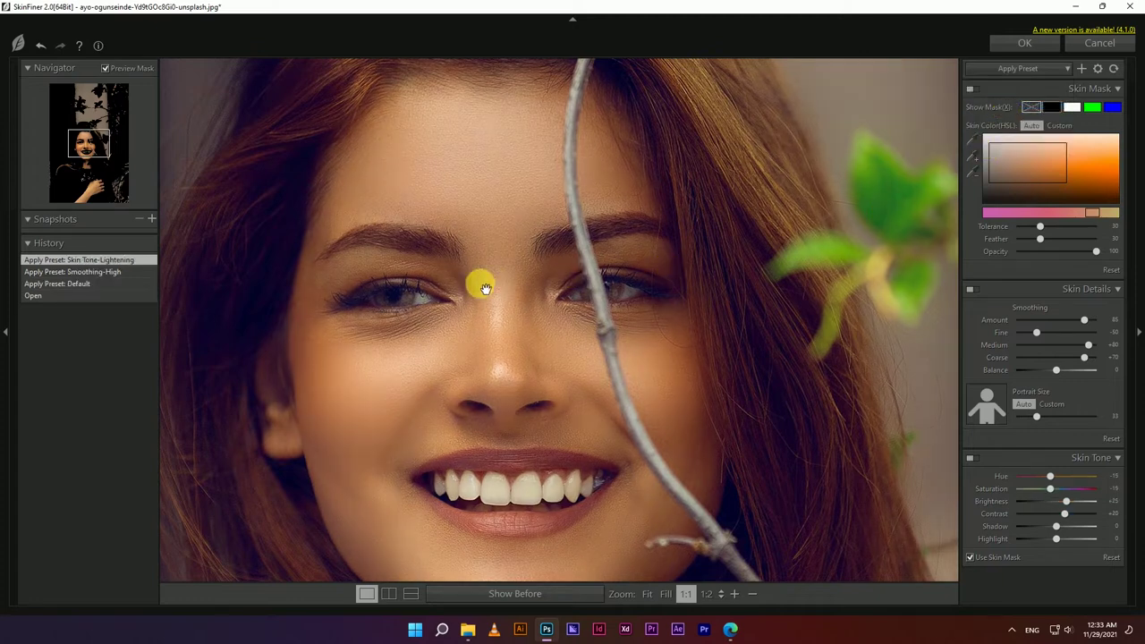
{"action": "left_click_drag", "start_coordinate": [435, 281], "coordinate": [447, 256]}
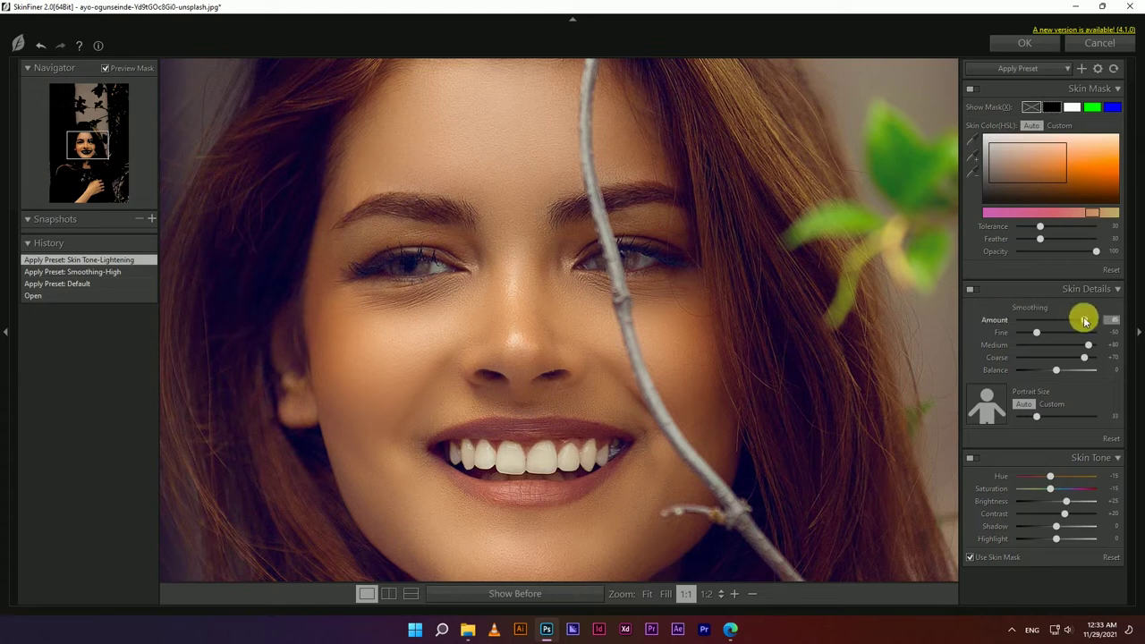
Set Skin Details smoothing to Amount 100, Fine +27 and Balance +49
{"action": "mouse_move", "coordinate": [1097, 320]}
{"action": "left_mouse_down"}
{"action": "mouse_move", "coordinate": [1033, 333]}
{"action": "mouse_move", "coordinate": [1057, 332]}
{"action": "left_mouse_up"}
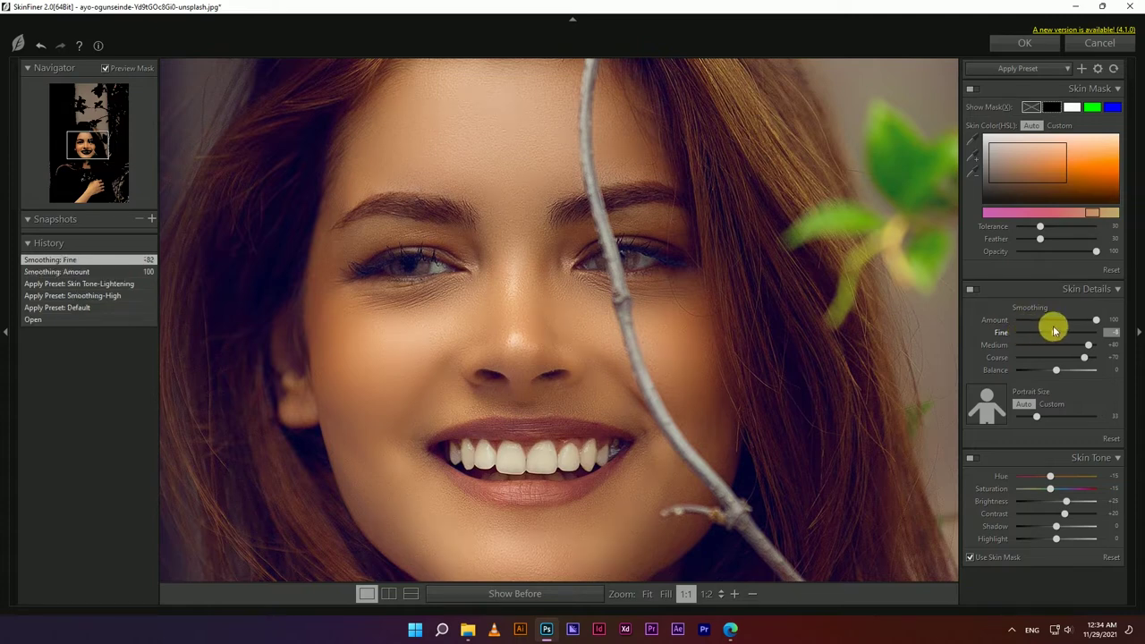
{"action": "left_click_drag", "start_coordinate": [1055, 332], "coordinate": [1071, 334]}
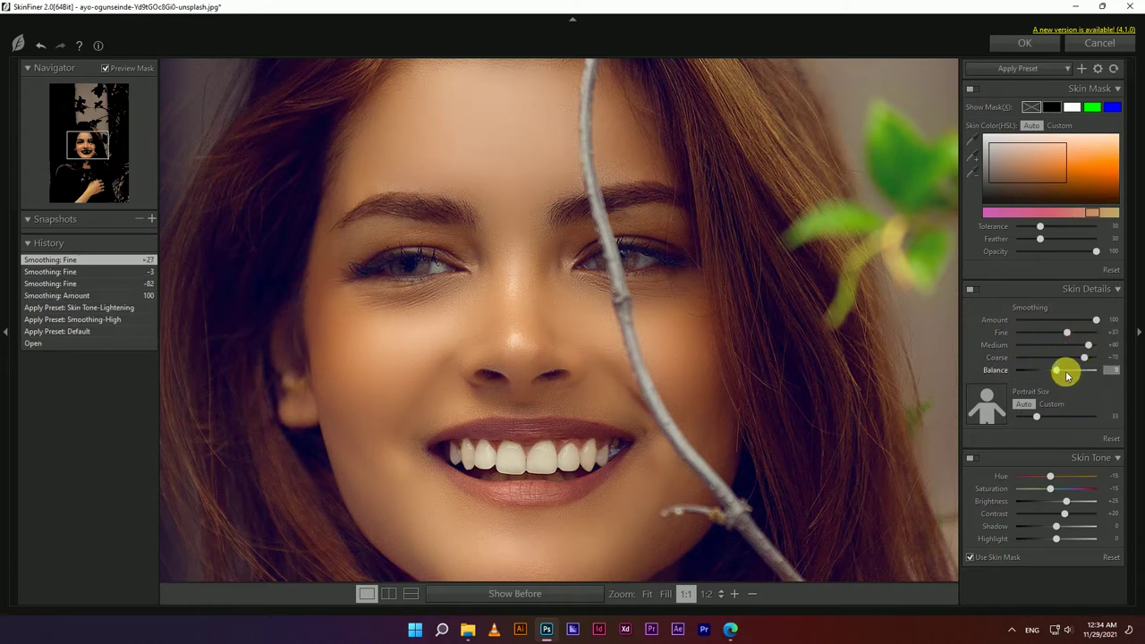
{"action": "left_click_drag", "start_coordinate": [1069, 372], "coordinate": [1078, 372]}
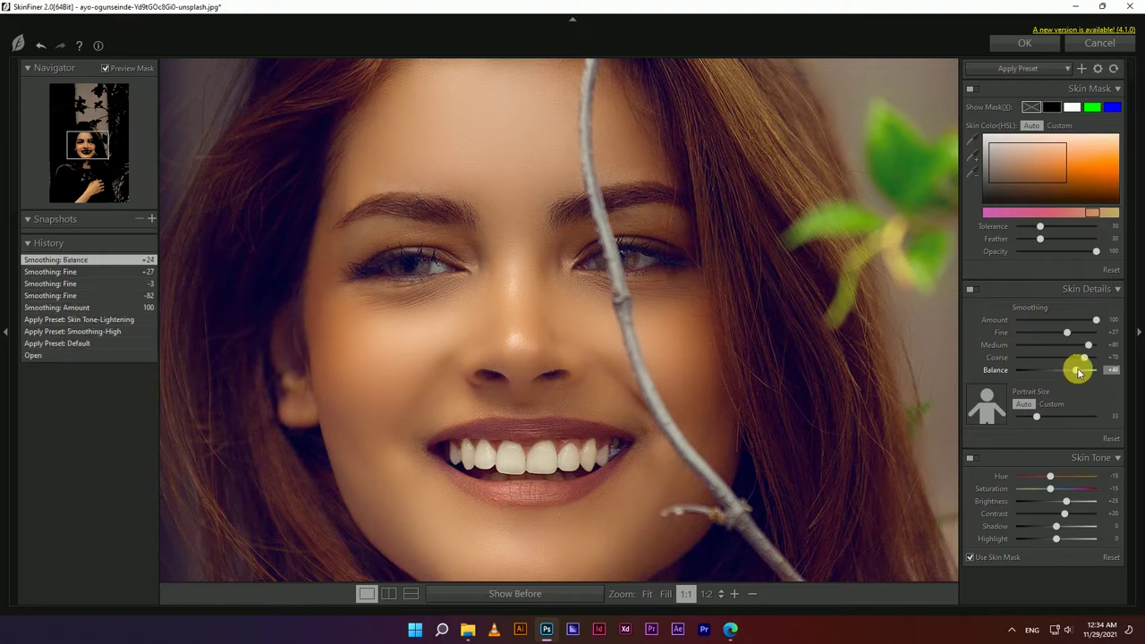
{"action": "left_click_drag", "start_coordinate": [521, 241], "coordinate": [523, 337]}
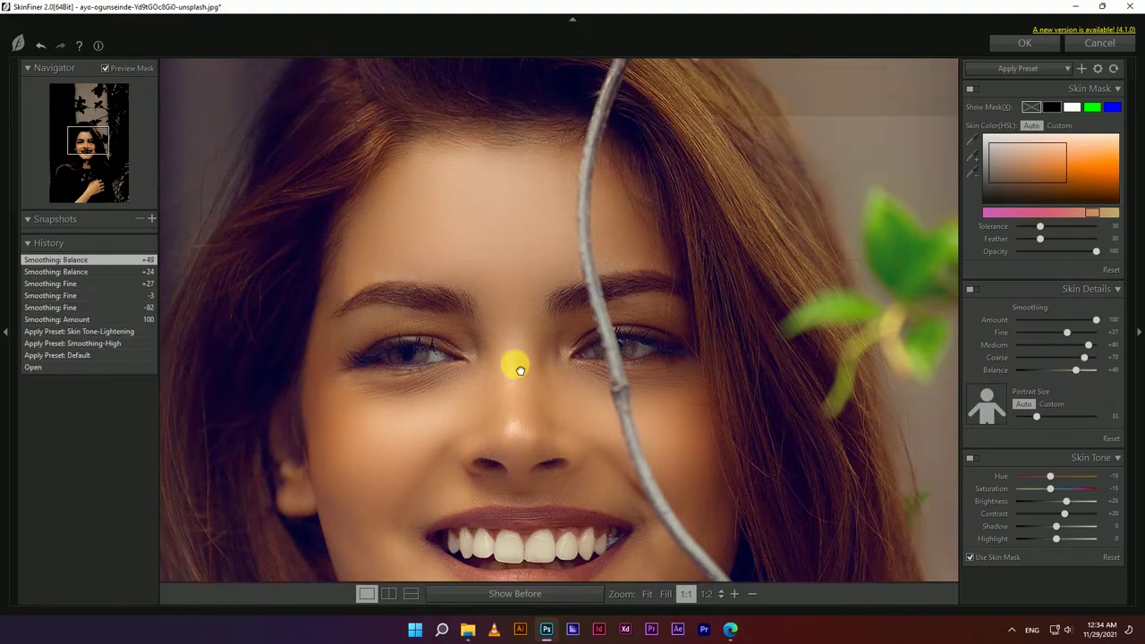
{"action": "scroll", "coordinate": [524, 336], "scroll_direction": "down", "scroll_amount": 1}
{"action": "scroll", "coordinate": [547, 312], "scroll_direction": "down", "scroll_amount": 1}
{"action": "scroll", "coordinate": [537, 381], "scroll_direction": "down", "scroll_amount": 1}
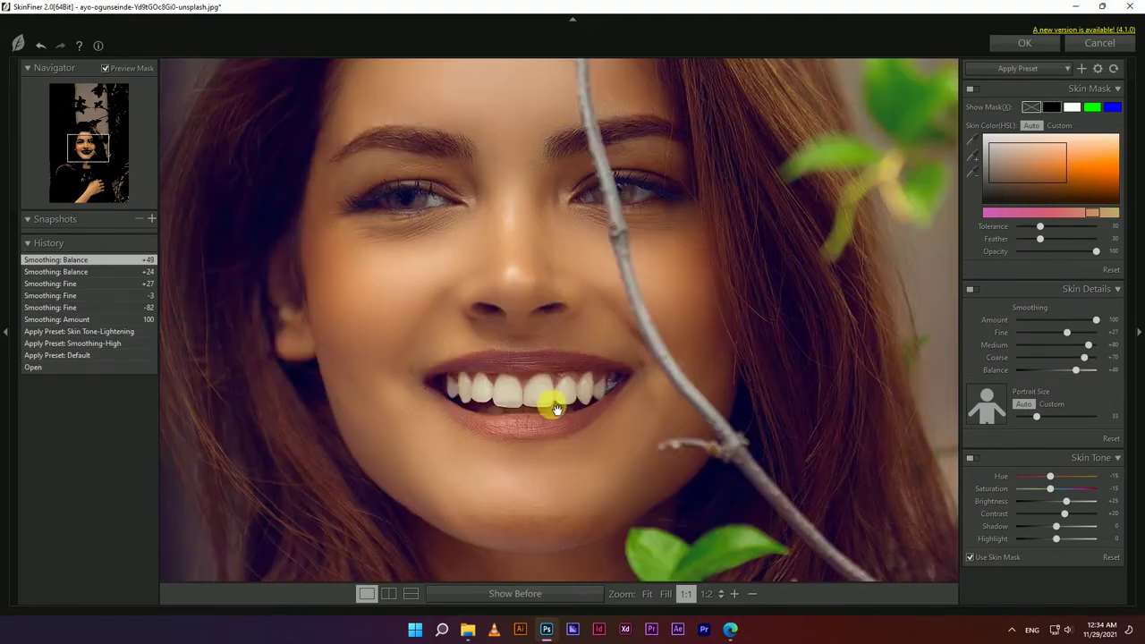
{"action": "scroll", "coordinate": [546, 398], "scroll_direction": "down", "scroll_amount": 1}
{"action": "scroll", "coordinate": [544, 365], "scroll_direction": "up", "scroll_amount": 2}
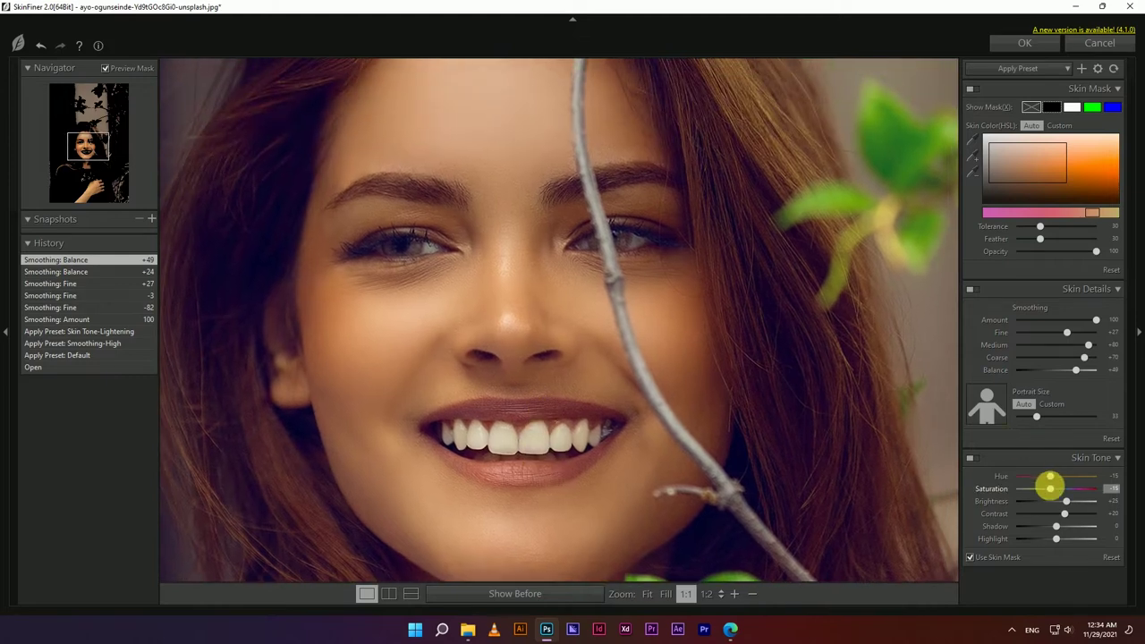
Set skin tone to Hue -14, Saturation +1, Brightness +46, Contrast +27, Shadow -32, Highlight +15
{"action": "left_click_drag", "start_coordinate": [1058, 478], "coordinate": [1053, 477]}
{"action": "left_click", "coordinate": [1050, 488]}
{"action": "left_click_drag", "start_coordinate": [1043, 489], "coordinate": [1051, 489]}
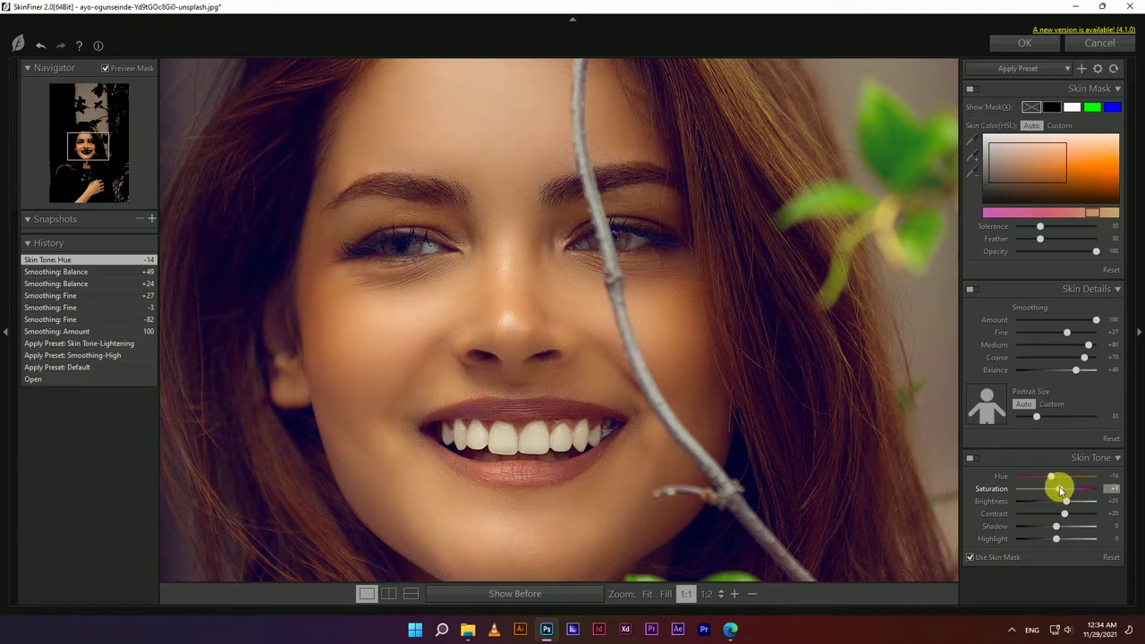
{"action": "left_click_drag", "start_coordinate": [1057, 489], "coordinate": [1056, 489]}
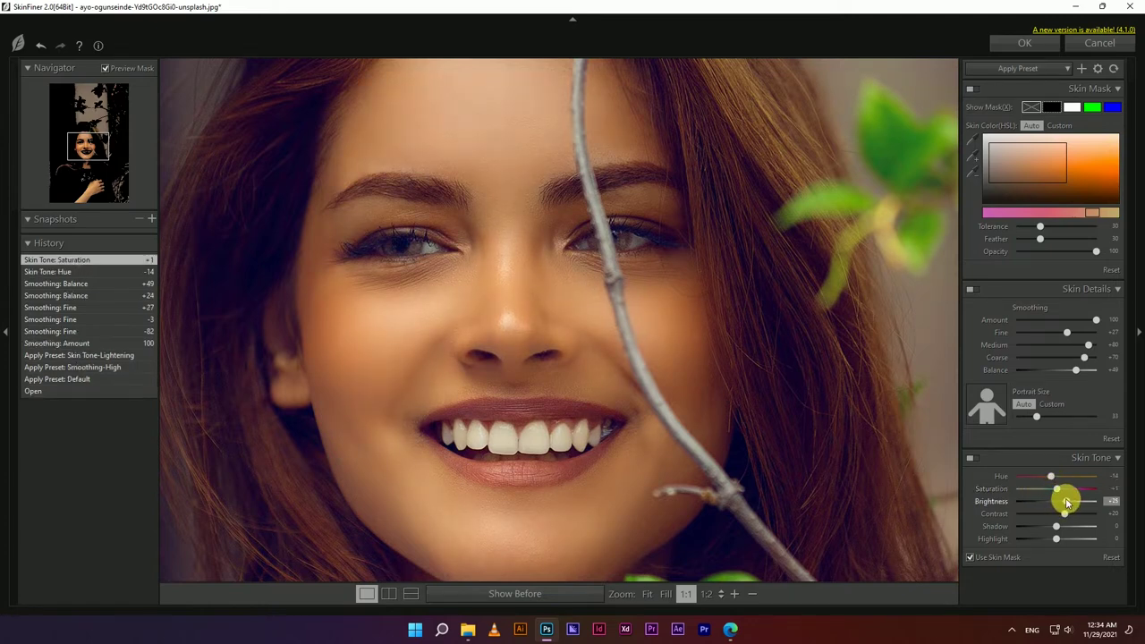
{"action": "left_click_drag", "start_coordinate": [1071, 501], "coordinate": [1066, 514]}
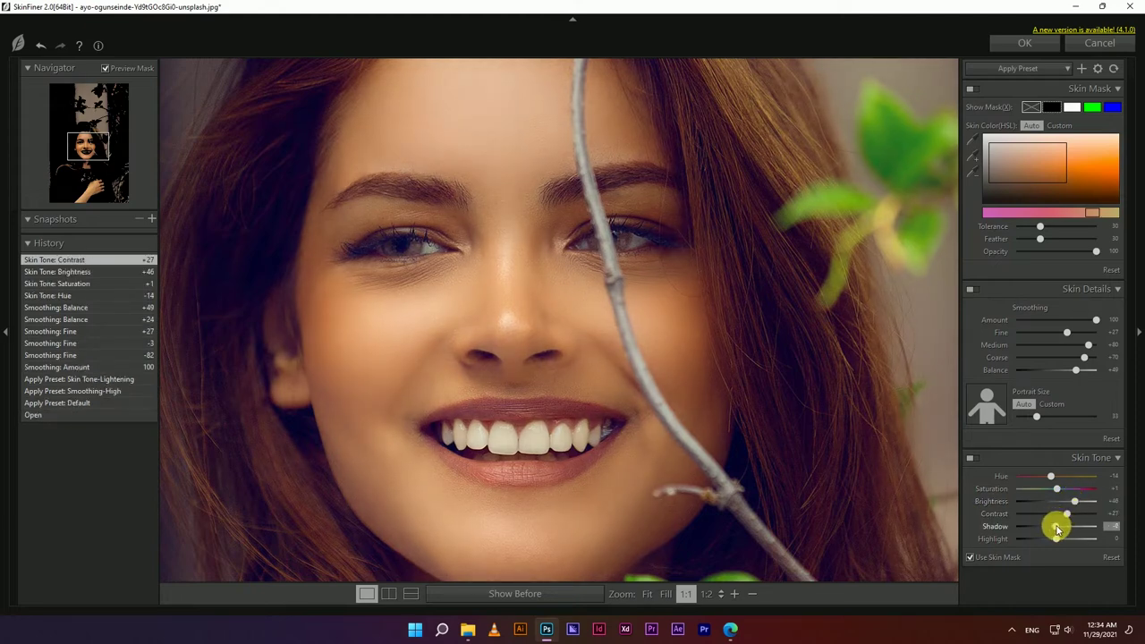
{"action": "left_click_drag", "start_coordinate": [1054, 528], "coordinate": [1063, 539]}
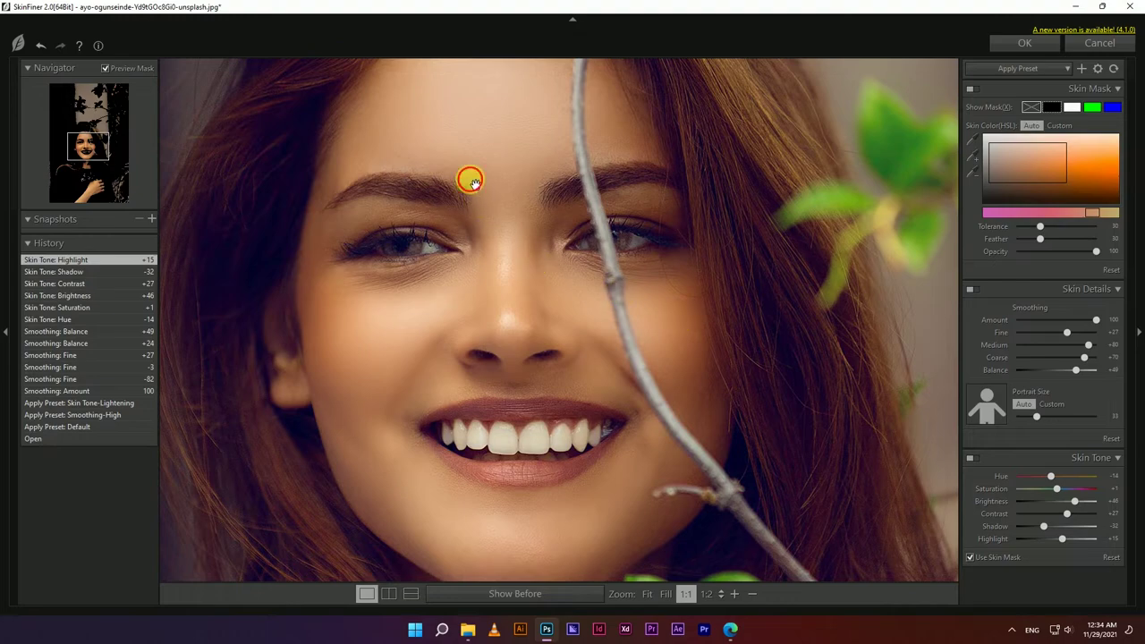
{"action": "left_click_drag", "start_coordinate": [470, 176], "coordinate": [523, 340]}
{"action": "left_click_drag", "start_coordinate": [519, 256], "coordinate": [529, 307]}
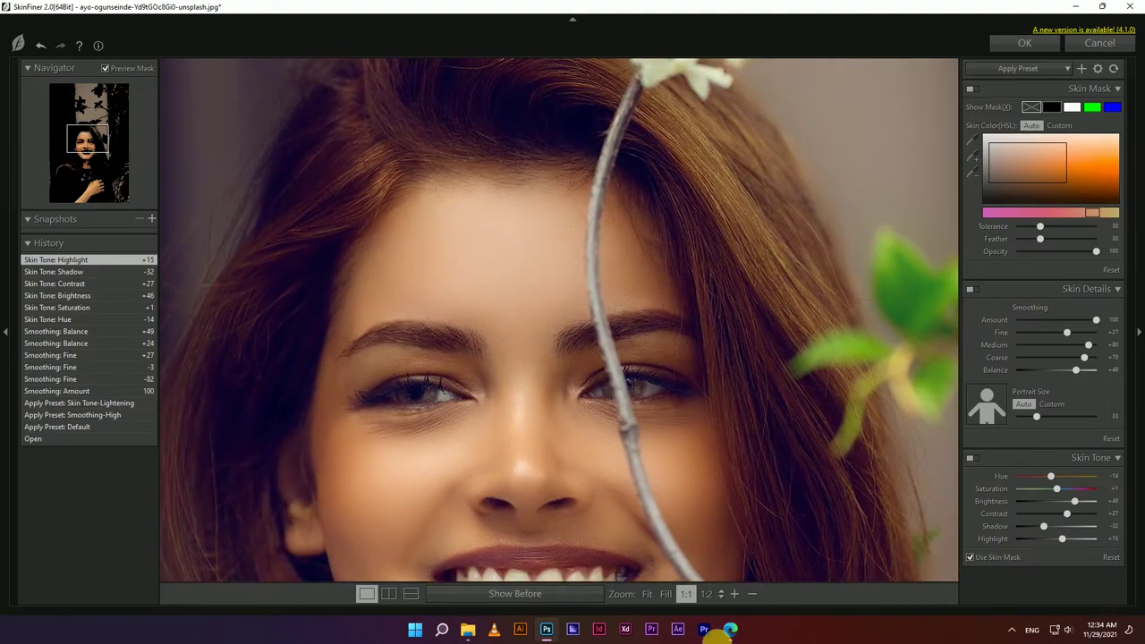
Apply the SkinFiner retouch to the image layer and zoom in and out to inspect it
{"action": "left_click", "coordinate": [1024, 43]}
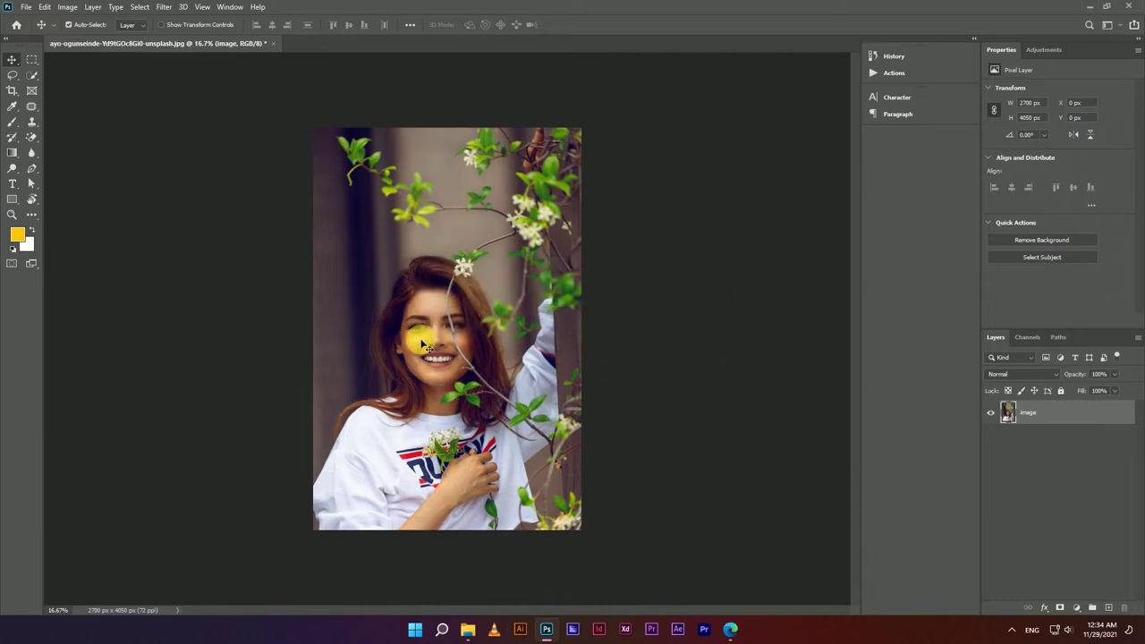
{"action": "scroll", "coordinate": [421, 335], "scroll_direction": "up", "scroll_amount": 2}
{"action": "scroll", "coordinate": [420, 335], "scroll_direction": "up", "scroll_amount": 3}
{"action": "scroll", "coordinate": [421, 335], "scroll_direction": "up", "scroll_amount": 2}
{"action": "scroll", "coordinate": [414, 312], "scroll_direction": "up", "scroll_amount": 1}
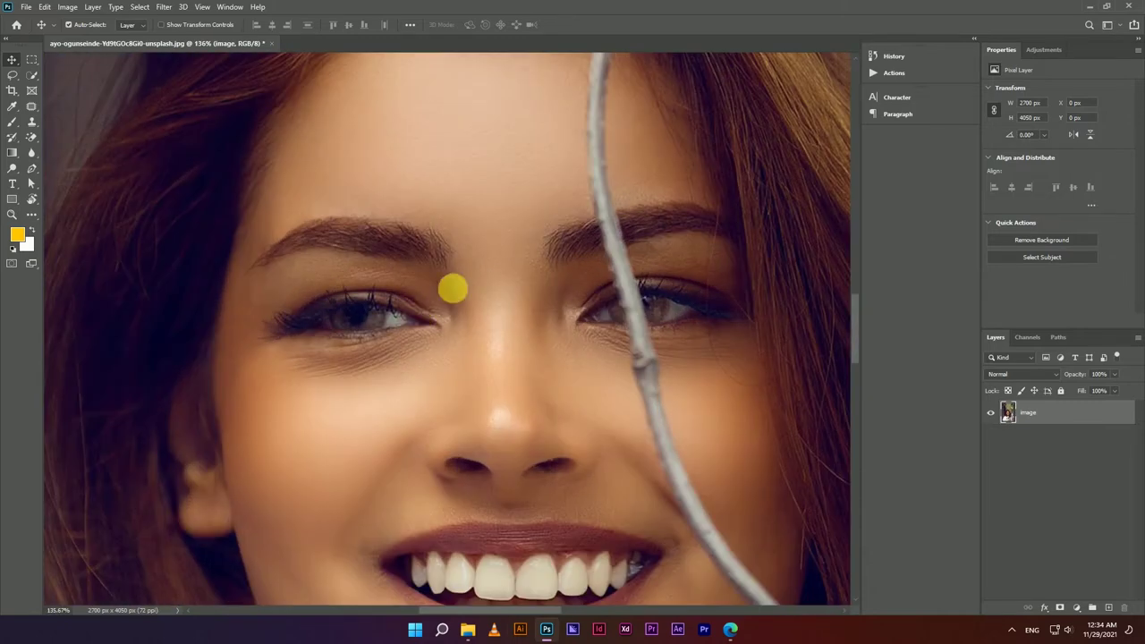
{"action": "scroll", "coordinate": [448, 286], "scroll_direction": "down", "scroll_amount": 2}
{"action": "scroll", "coordinate": [474, 215], "scroll_direction": "down", "scroll_amount": 2}
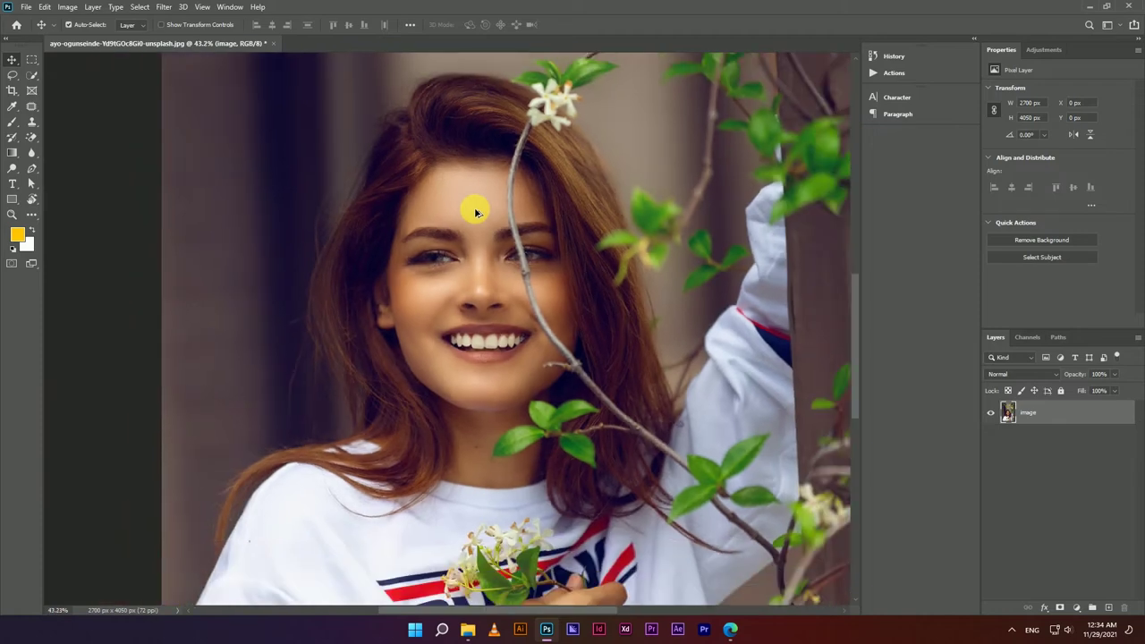
{"action": "scroll", "coordinate": [474, 215], "scroll_direction": "down", "scroll_amount": 2}
{"action": "scroll", "coordinate": [476, 212], "scroll_direction": "down", "scroll_amount": 1}
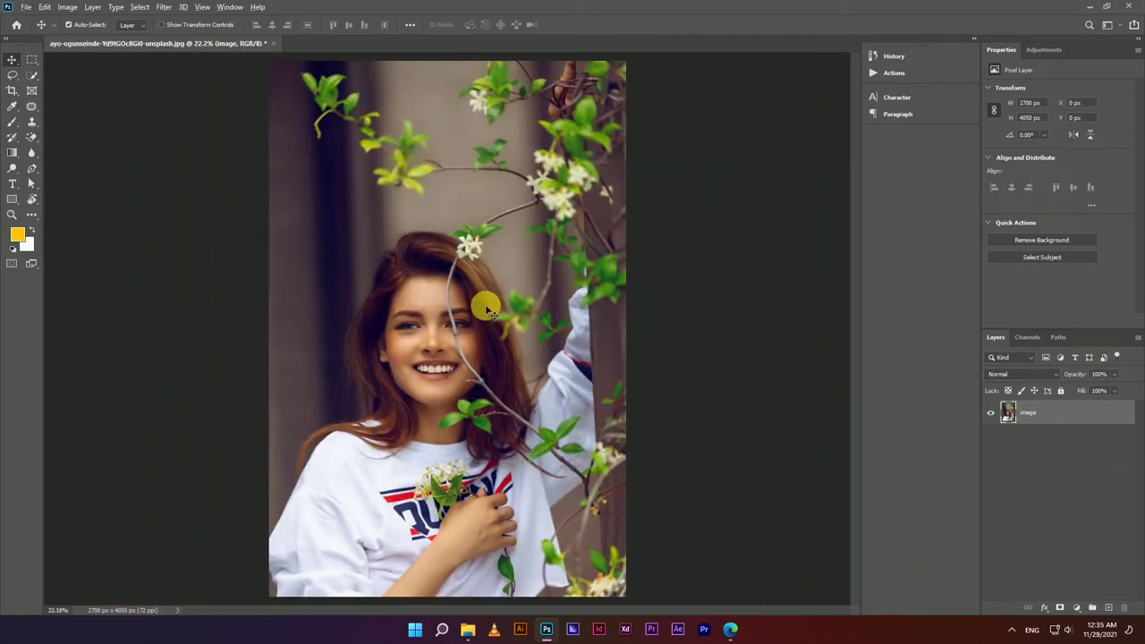
{"action": "left_click", "coordinate": [165, 11]}
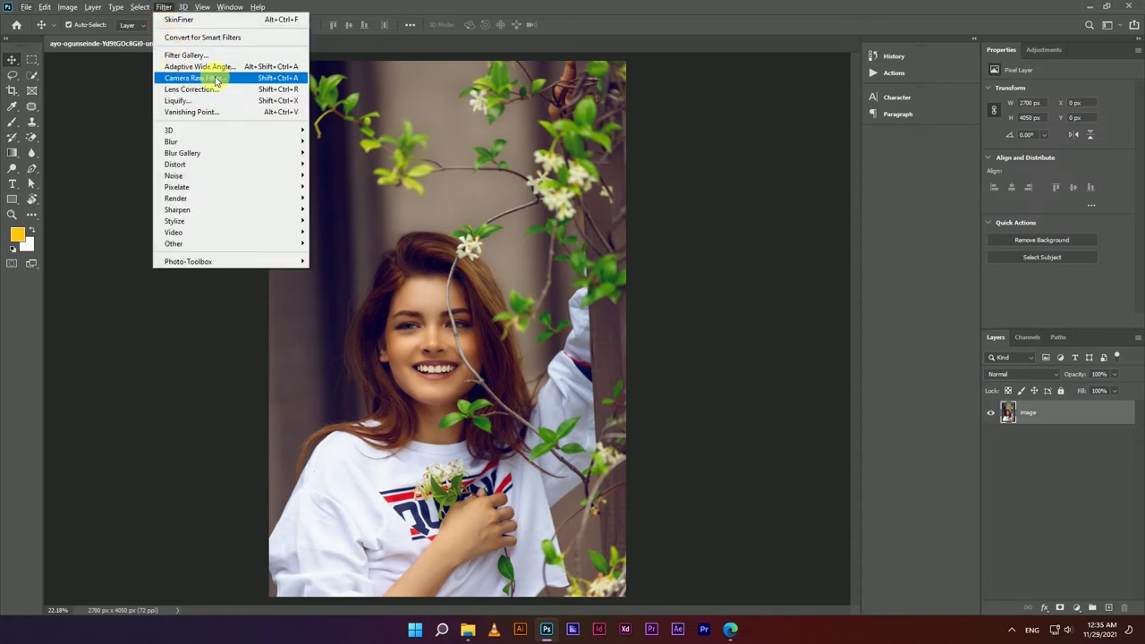
In Camera Raw Basic, set Temperature -7, Tint -13, Exposure +0.30, and raise Vibrance
{"action": "left_click", "coordinate": [195, 81]}
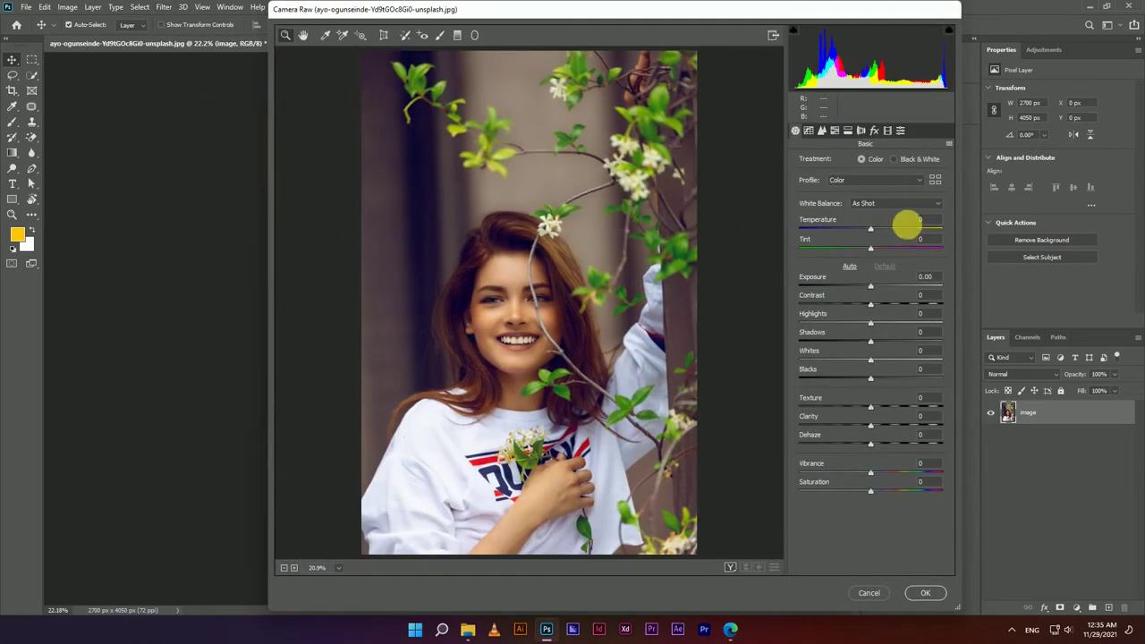
{"action": "left_click_drag", "start_coordinate": [871, 232], "coordinate": [866, 231]}
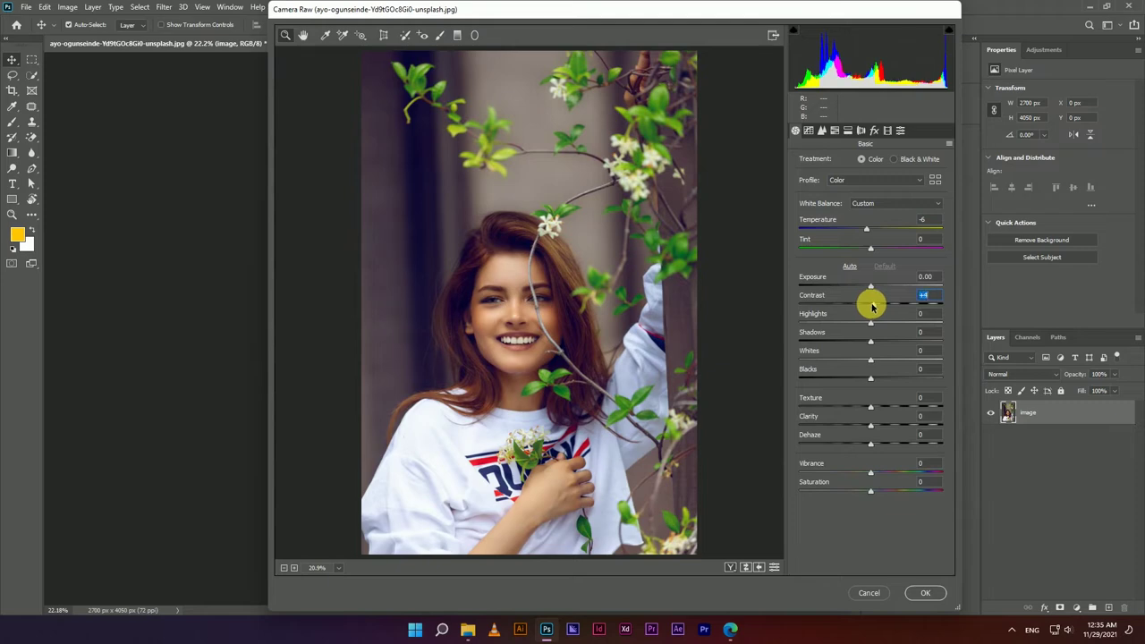
{"action": "left_click_drag", "start_coordinate": [874, 286], "coordinate": [877, 287]}
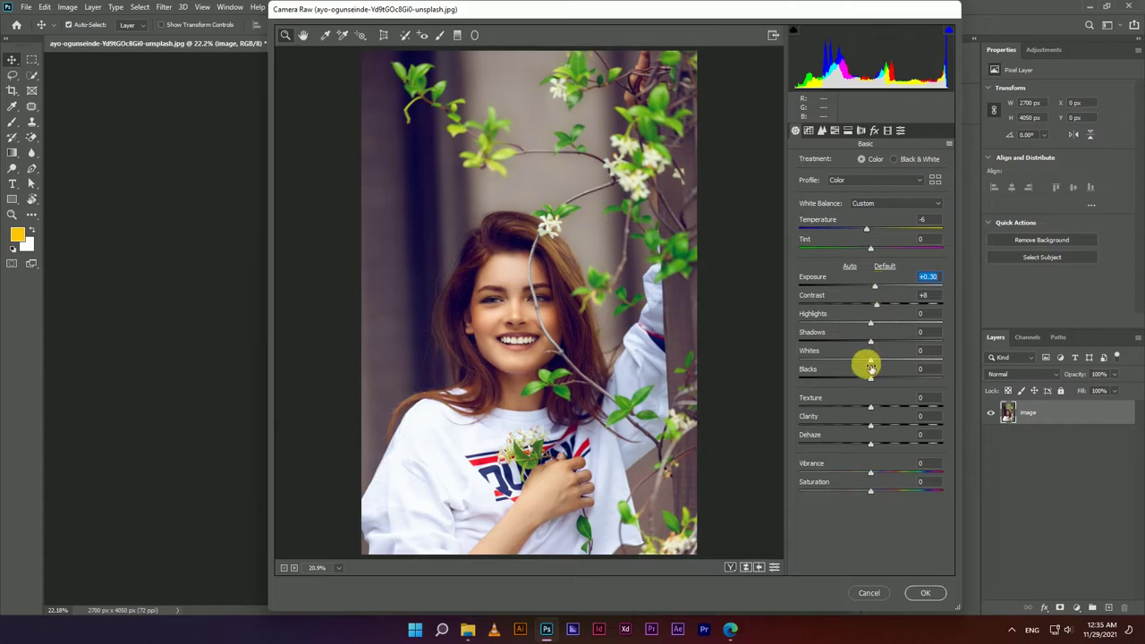
{"action": "left_click", "coordinate": [868, 231]}
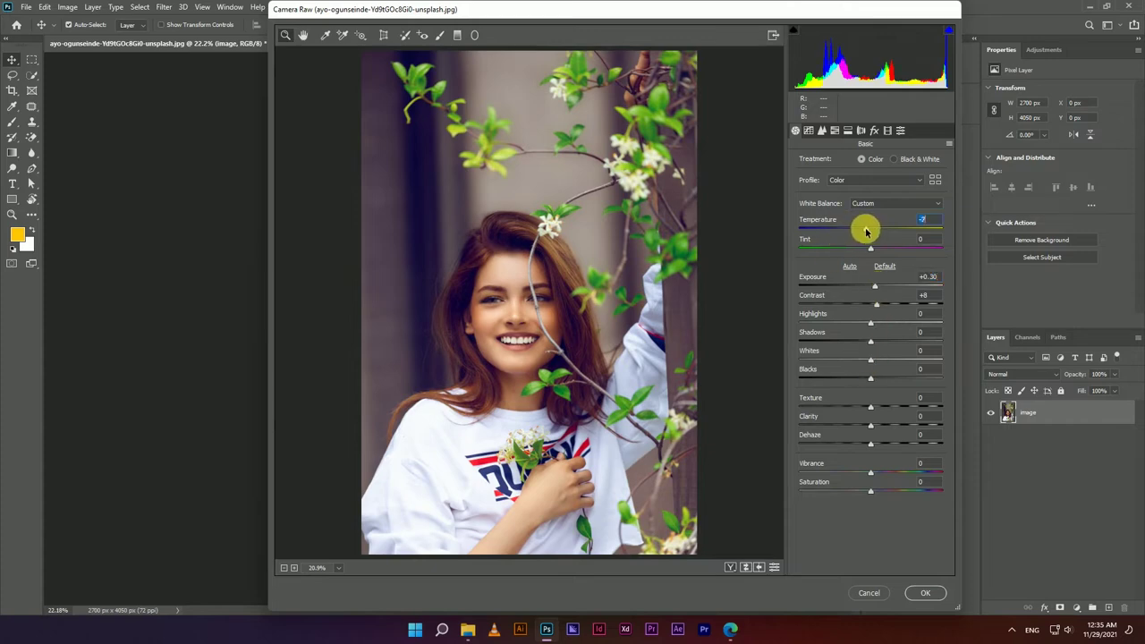
{"action": "left_click_drag", "start_coordinate": [874, 250], "coordinate": [863, 248]}
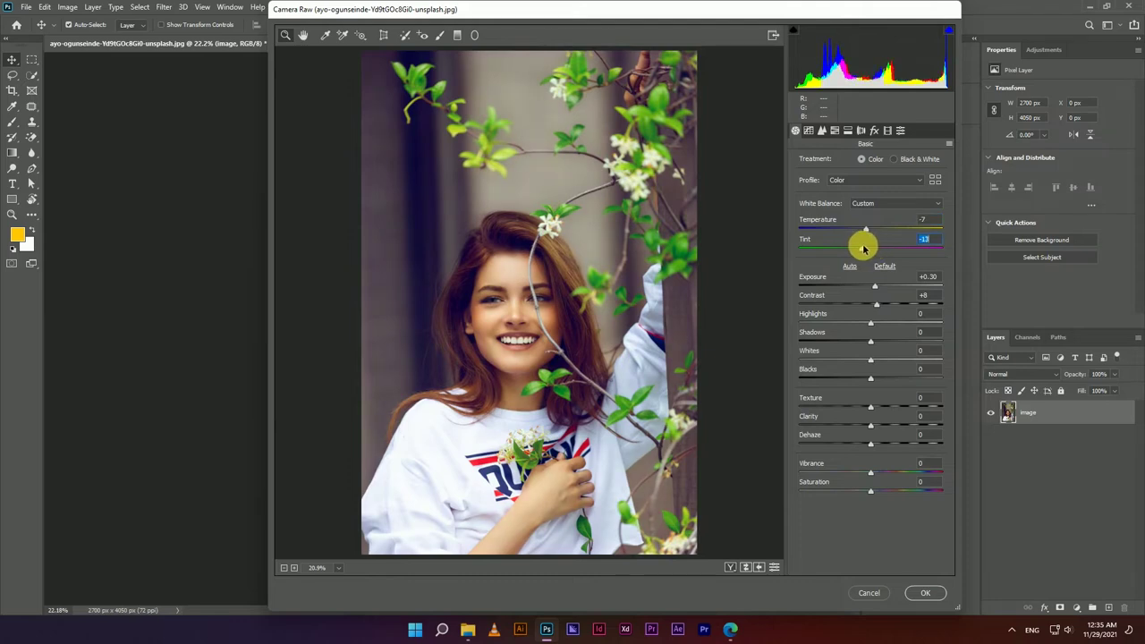
{"action": "left_click_drag", "start_coordinate": [874, 470], "coordinate": [881, 487]}
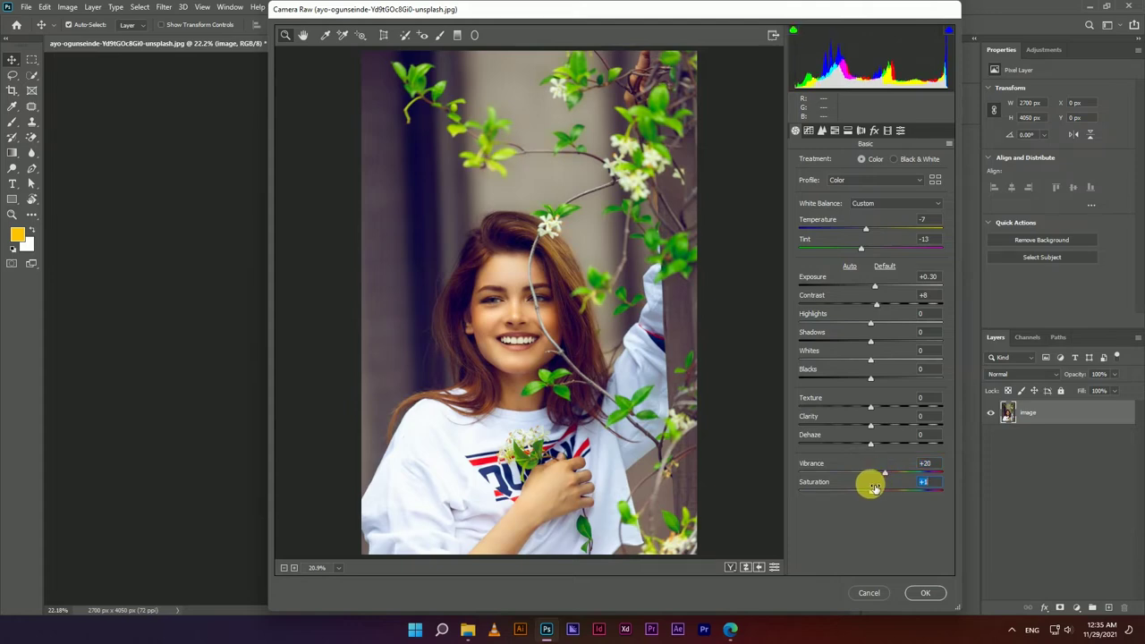
In Camera Raw Calibration, lower Blue Primary Hue to -15 and set Shadows Tint -13
{"action": "left_click", "coordinate": [887, 131]}
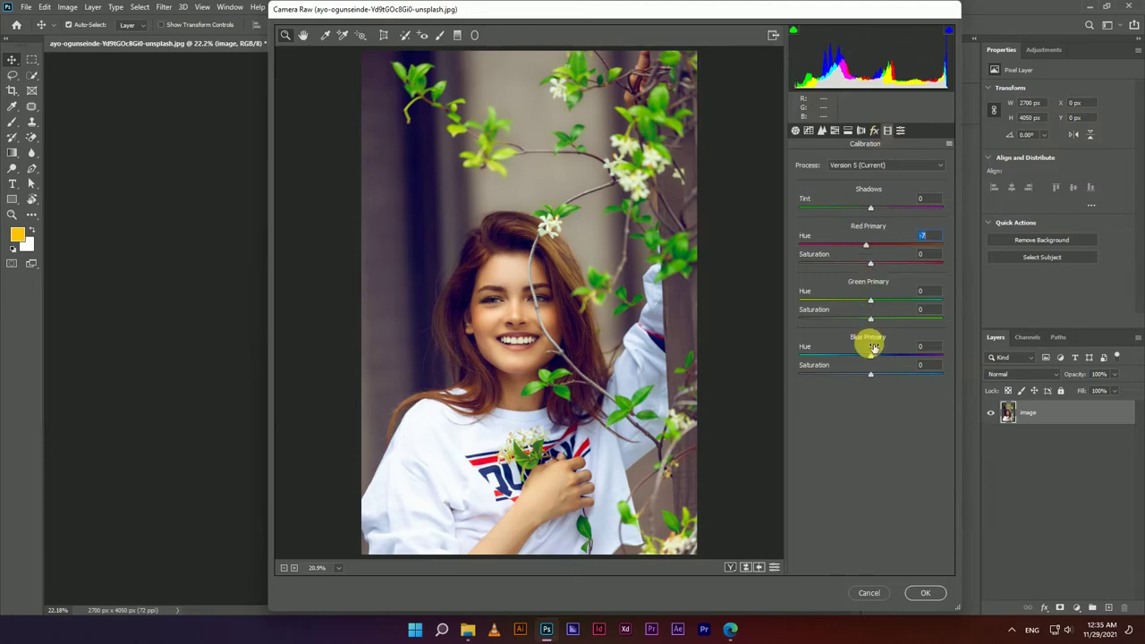
{"action": "mouse_move", "coordinate": [874, 352]}
{"action": "left_mouse_down"}
{"action": "mouse_move", "coordinate": [858, 352]}
{"action": "mouse_move", "coordinate": [882, 373]}
{"action": "left_mouse_up"}
{"action": "left_click", "coordinate": [869, 209]}
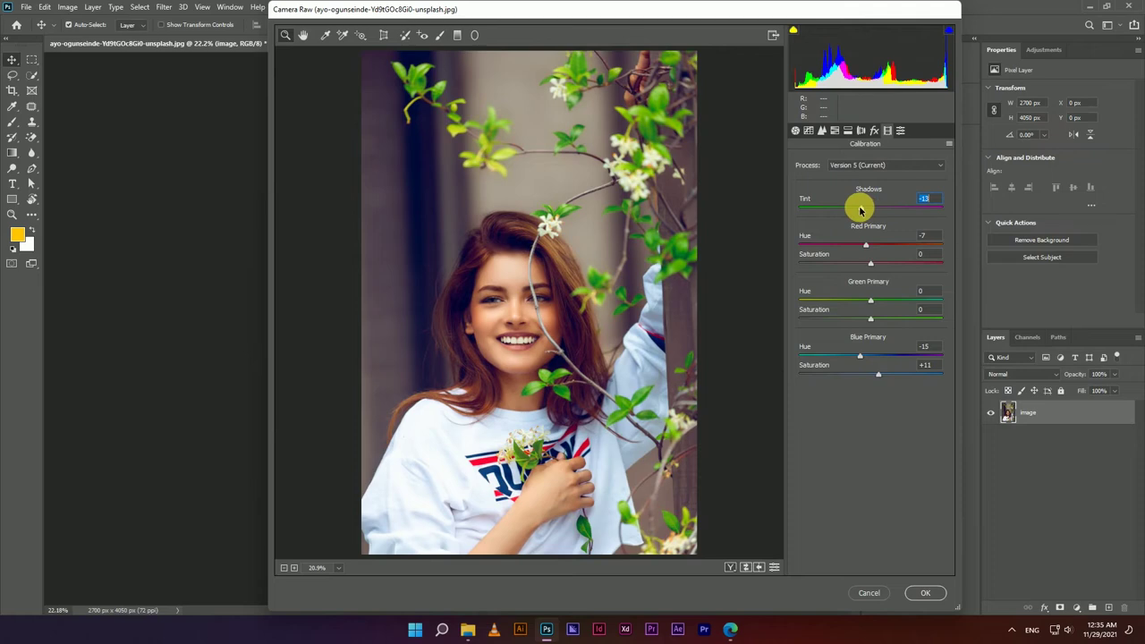
{"action": "left_click", "coordinate": [874, 130]}
Add a post-crop vignette with Amount -79, Midpoint 40, Roundness -44 and Feather 50
{"action": "left_click_drag", "start_coordinate": [868, 277], "coordinate": [830, 278]}
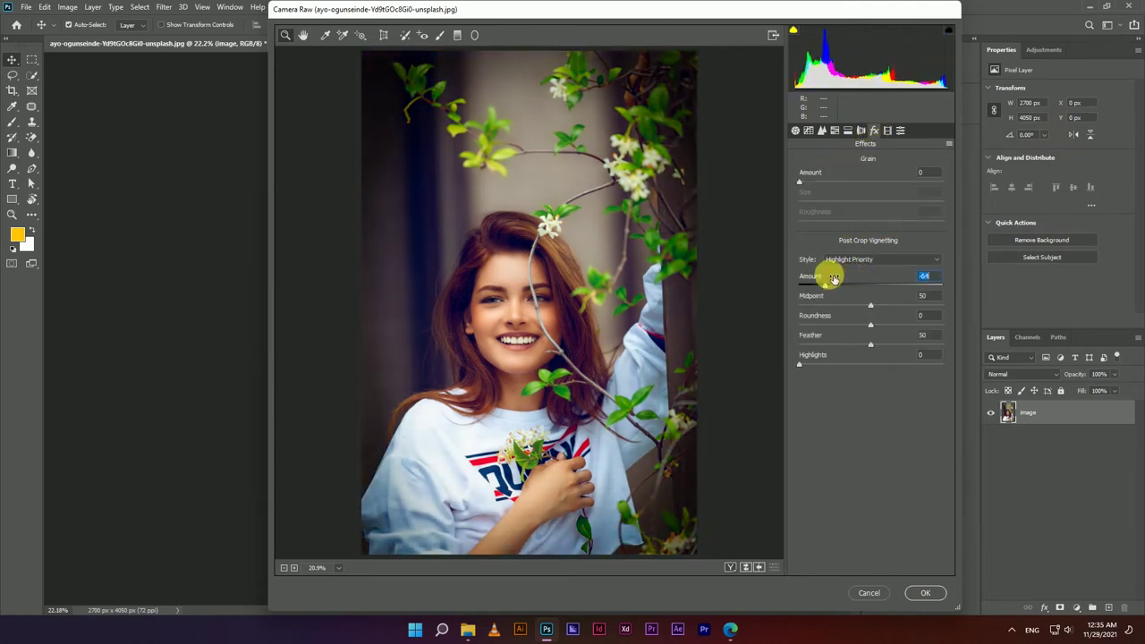
{"action": "left_click_drag", "start_coordinate": [830, 277], "coordinate": [823, 276]}
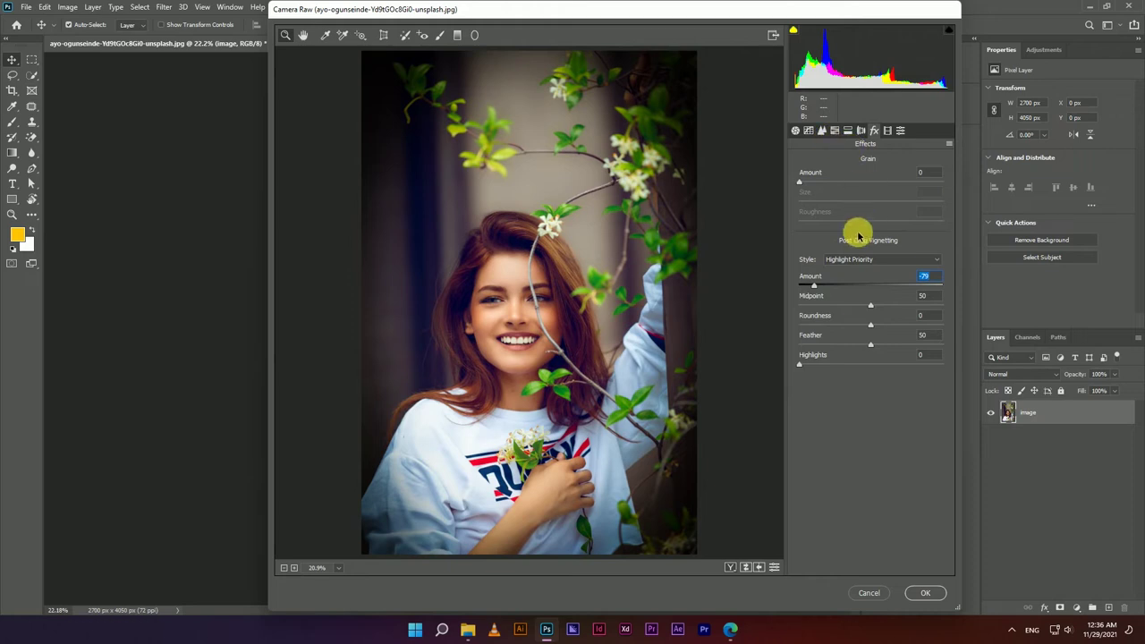
{"action": "mouse_move", "coordinate": [872, 309]}
{"action": "left_mouse_down"}
{"action": "mouse_move", "coordinate": [864, 302]}
{"action": "mouse_move", "coordinate": [864, 323]}
{"action": "mouse_move", "coordinate": [838, 324]}
{"action": "left_mouse_up"}
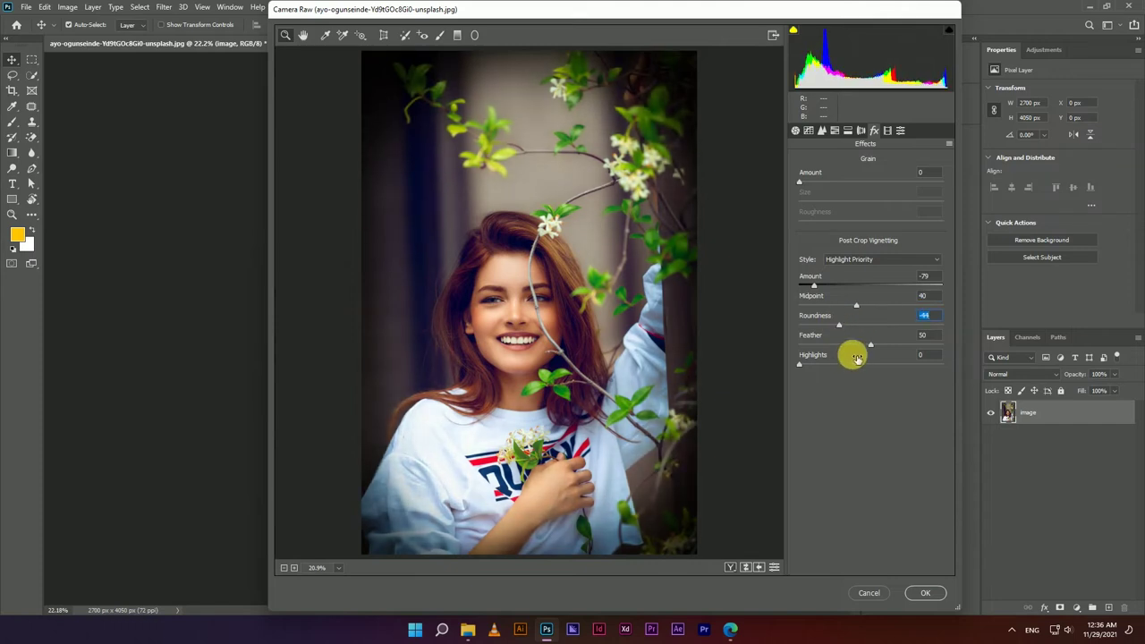
{"action": "mouse_move", "coordinate": [869, 347]}
{"action": "left_mouse_down"}
{"action": "mouse_move", "coordinate": [882, 343]}
{"action": "mouse_move", "coordinate": [836, 349]}
{"action": "mouse_move", "coordinate": [868, 349]}
{"action": "left_mouse_up"}
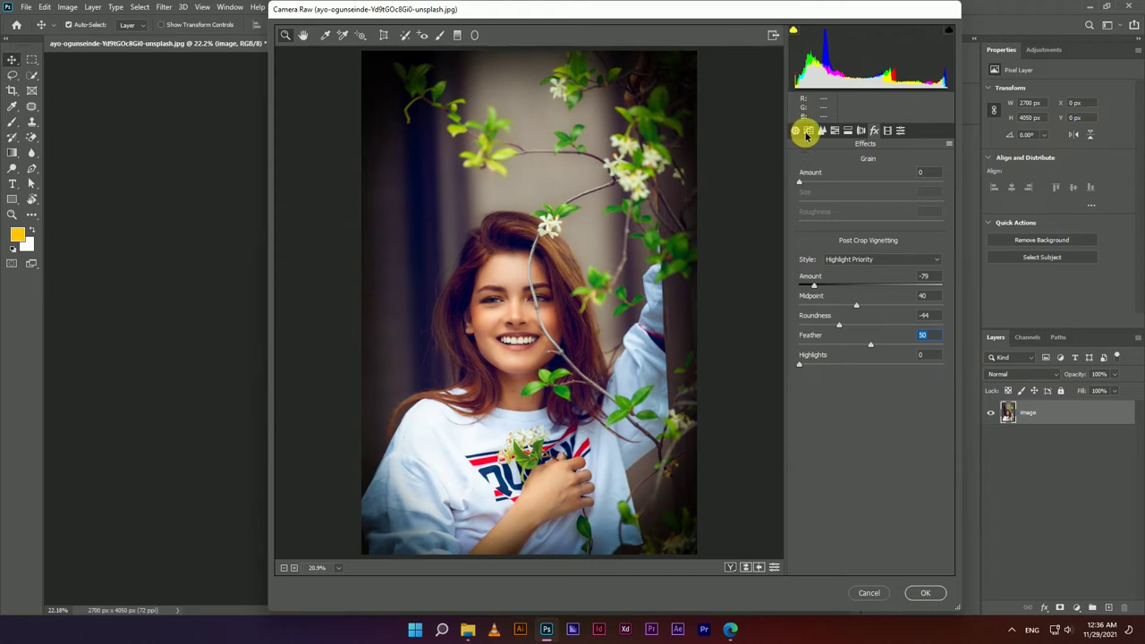
Adjust the tone curve: highlights to +4, lights pulled down, shadows tweaked
{"action": "left_click", "coordinate": [808, 131]}
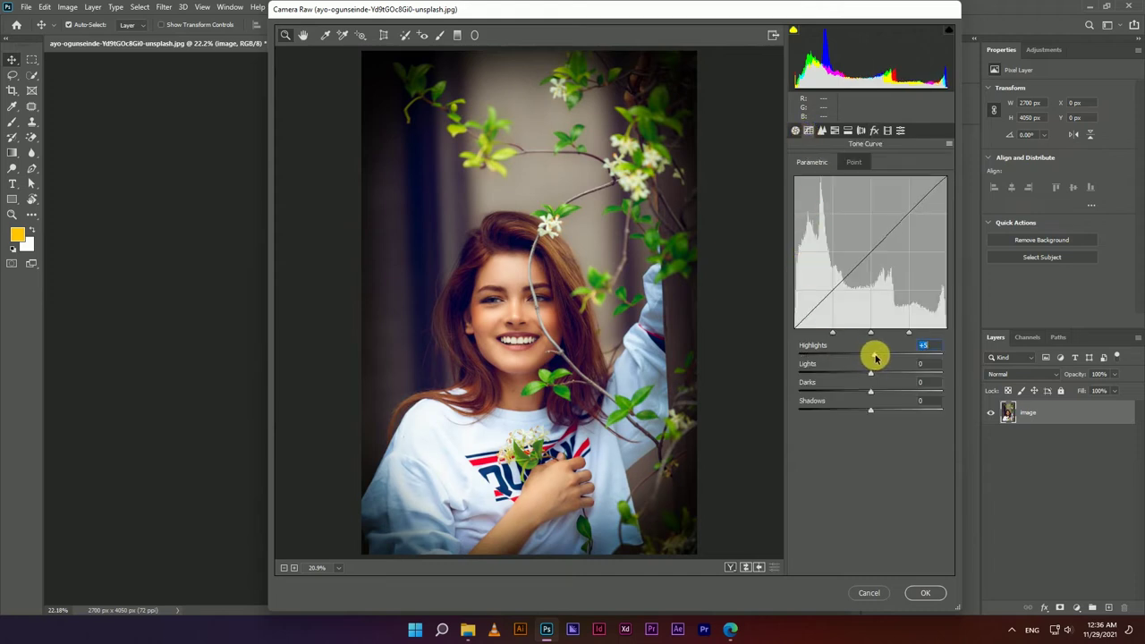
{"action": "left_click_drag", "start_coordinate": [879, 358], "coordinate": [879, 372]}
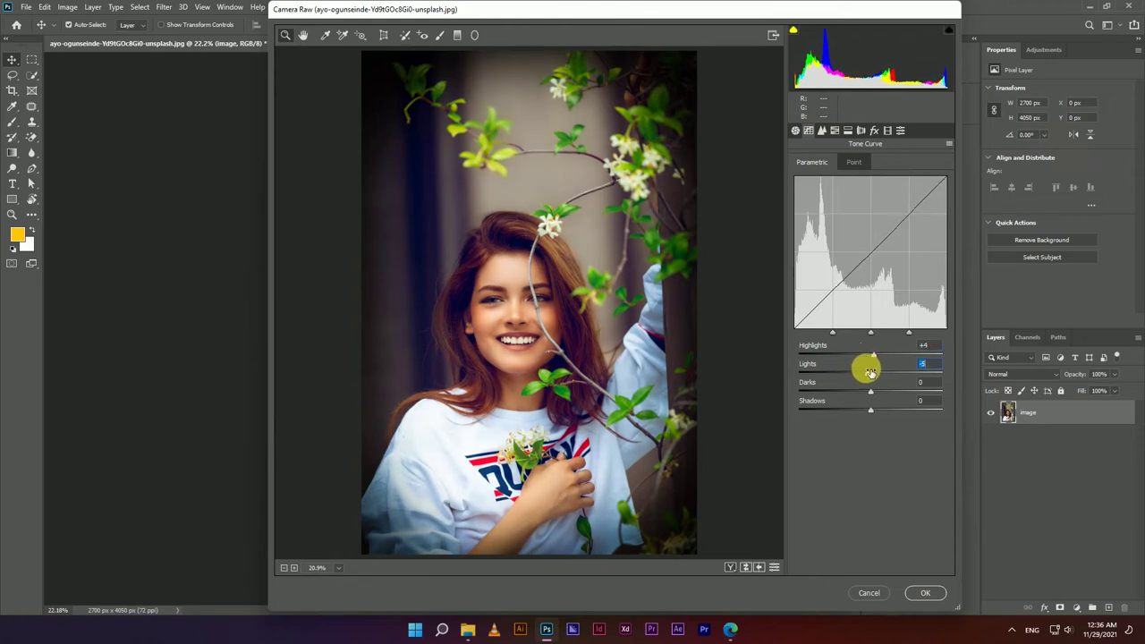
{"action": "left_click_drag", "start_coordinate": [868, 371], "coordinate": [865, 370]}
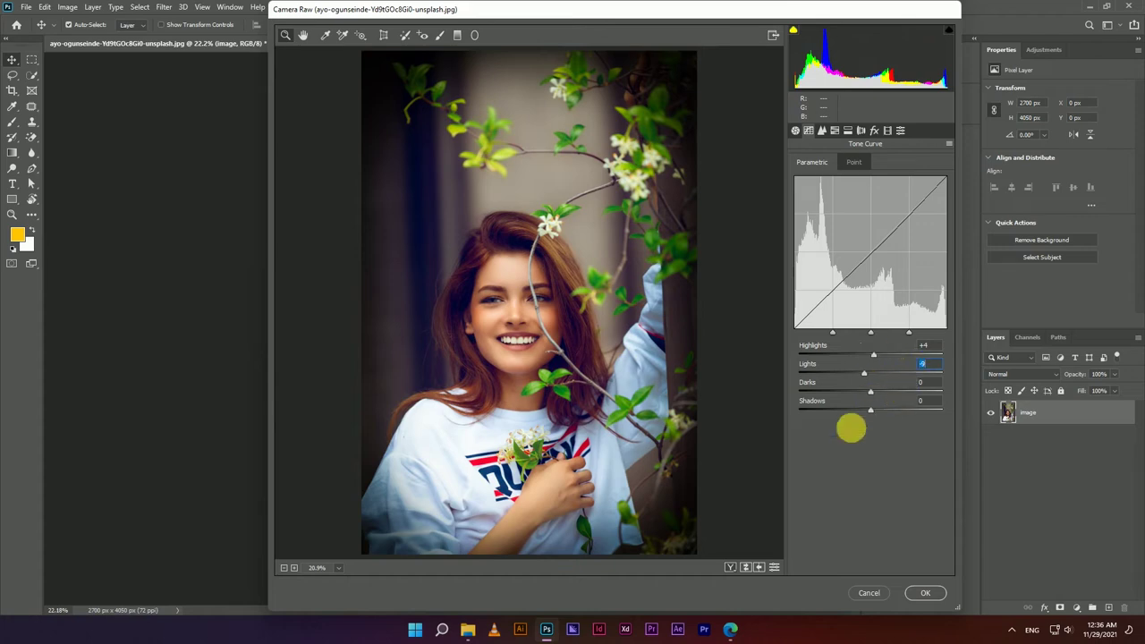
{"action": "left_click_drag", "start_coordinate": [871, 410], "coordinate": [874, 412]}
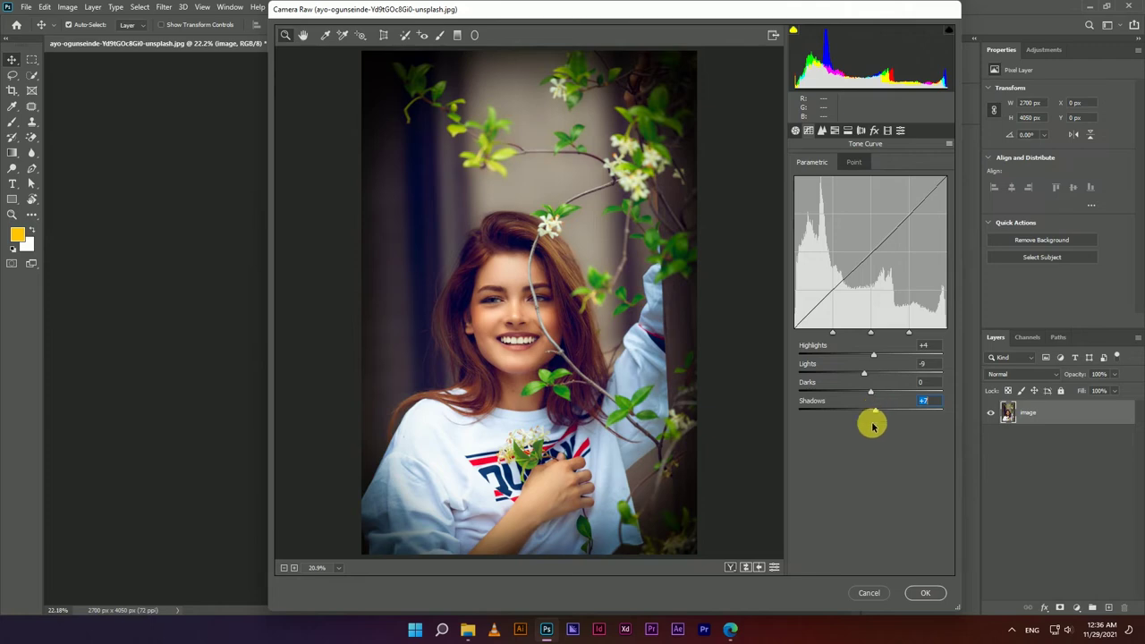
Set Red Primary Hue -14 and Blue Primary Hue -18, then apply the Camera Raw grade
{"action": "left_click", "coordinate": [796, 131]}
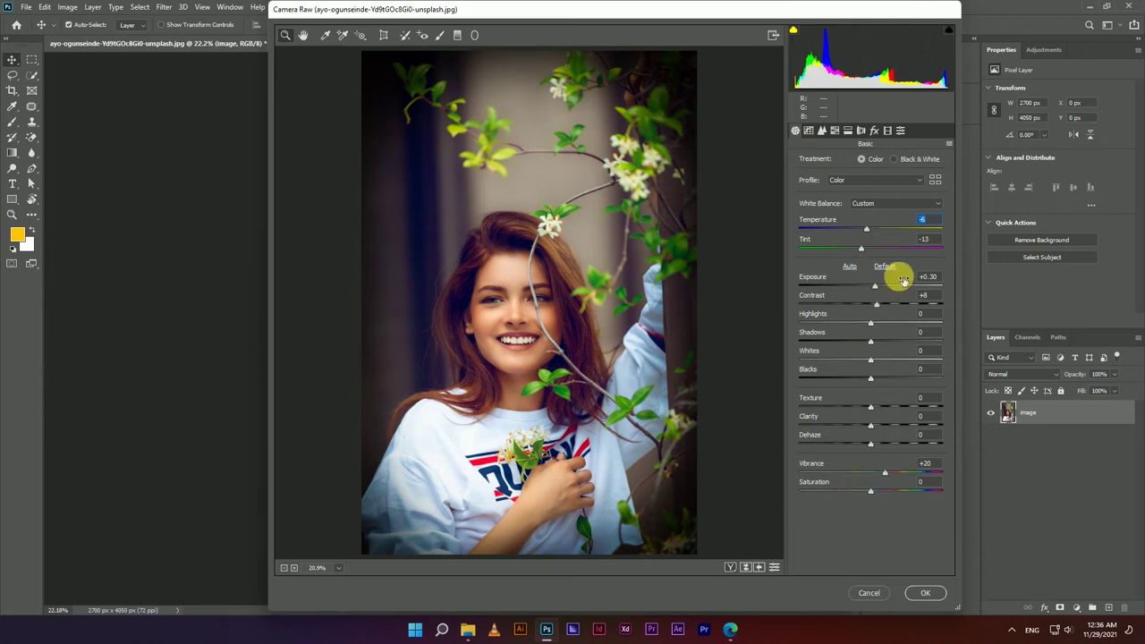
{"action": "left_click", "coordinate": [888, 131]}
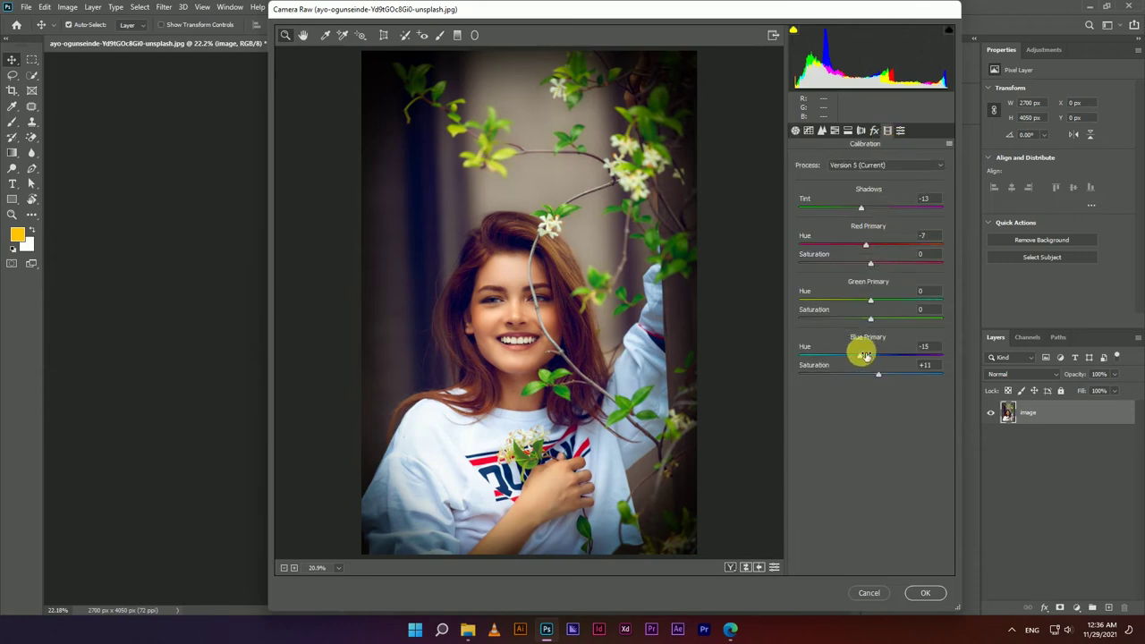
{"action": "left_click_drag", "start_coordinate": [869, 246], "coordinate": [866, 246]}
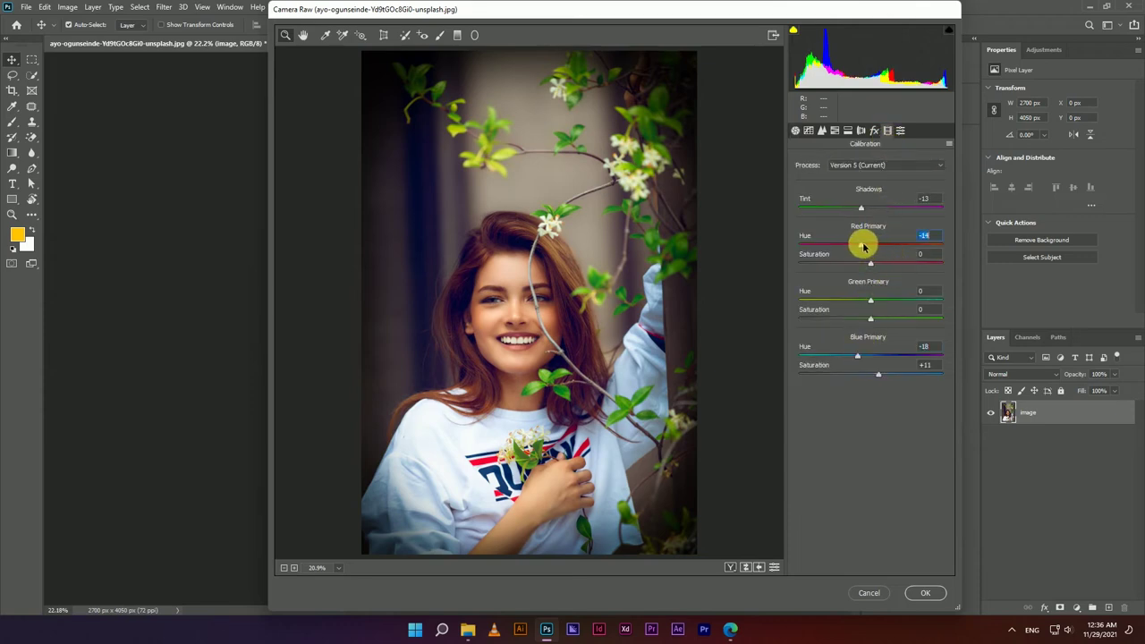
{"action": "left_click", "coordinate": [931, 593]}
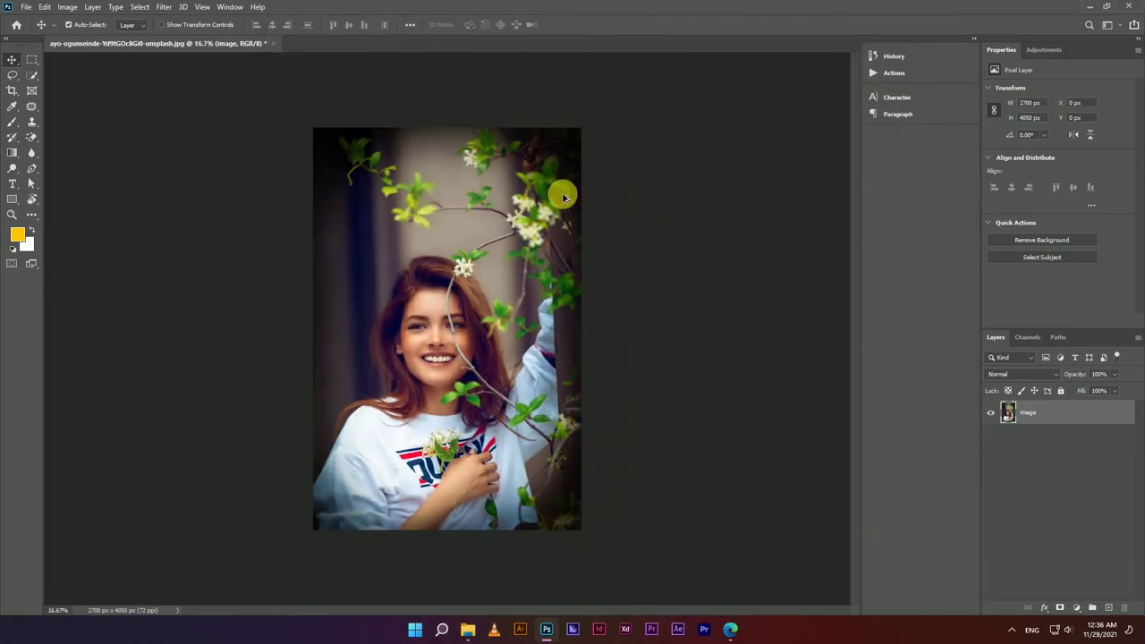
Convert the image layer into a smart object
{"action": "scroll", "coordinate": [498, 388], "scroll_direction": "up", "scroll_amount": 3}
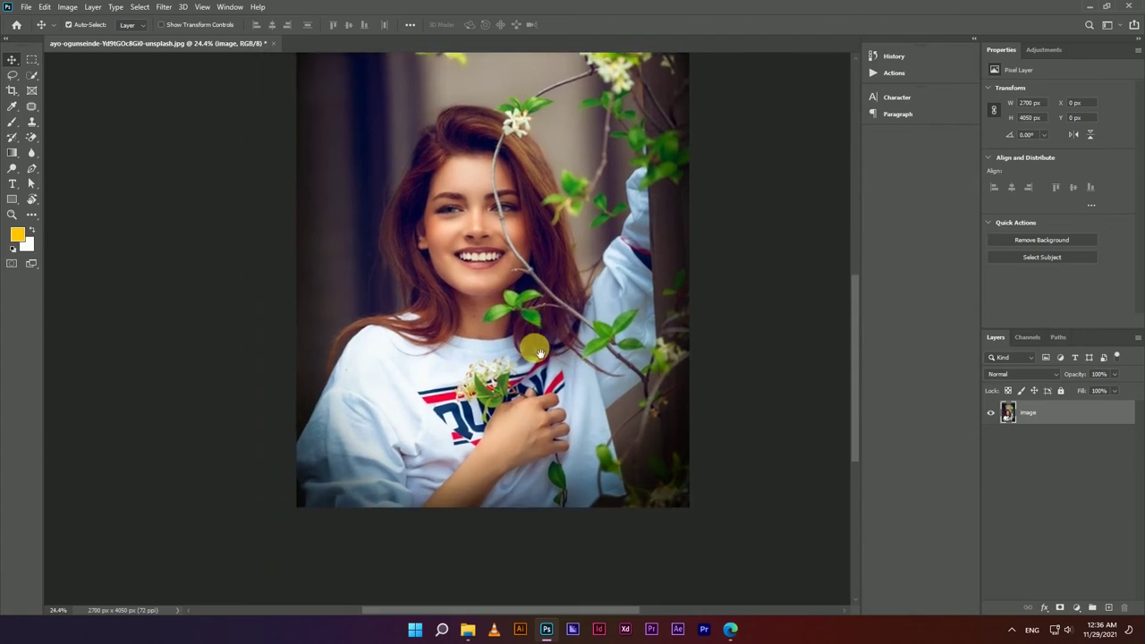
{"action": "scroll", "coordinate": [636, 488], "scroll_direction": "up", "scroll_amount": 3}
{"action": "scroll", "coordinate": [568, 458], "scroll_direction": "up", "scroll_amount": 2}
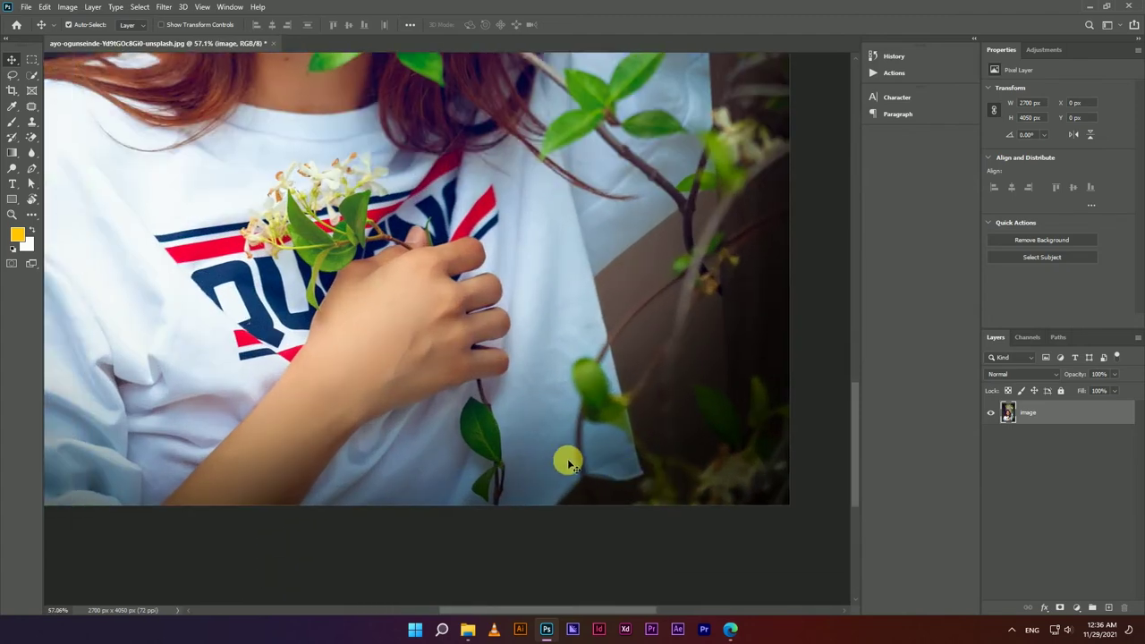
{"action": "scroll", "coordinate": [567, 458], "scroll_direction": "down", "scroll_amount": 2}
{"action": "scroll", "coordinate": [563, 402], "scroll_direction": "down", "scroll_amount": 2}
{"action": "scroll", "coordinate": [558, 268], "scroll_direction": "down", "scroll_amount": 1}
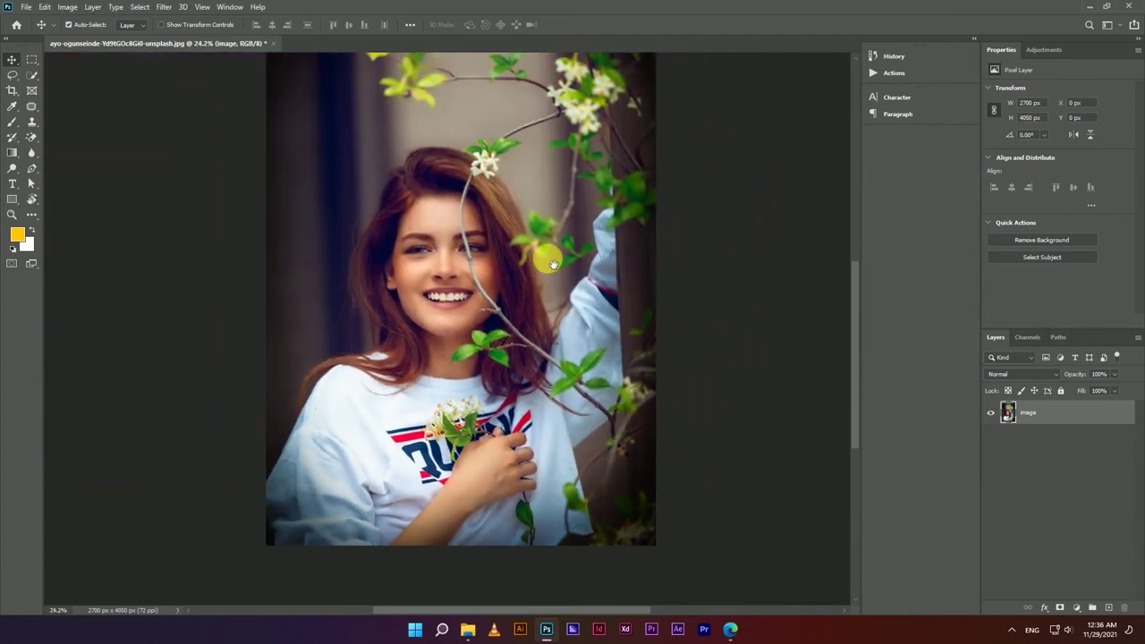
{"action": "scroll", "coordinate": [572, 277], "scroll_direction": "up", "scroll_amount": 2}
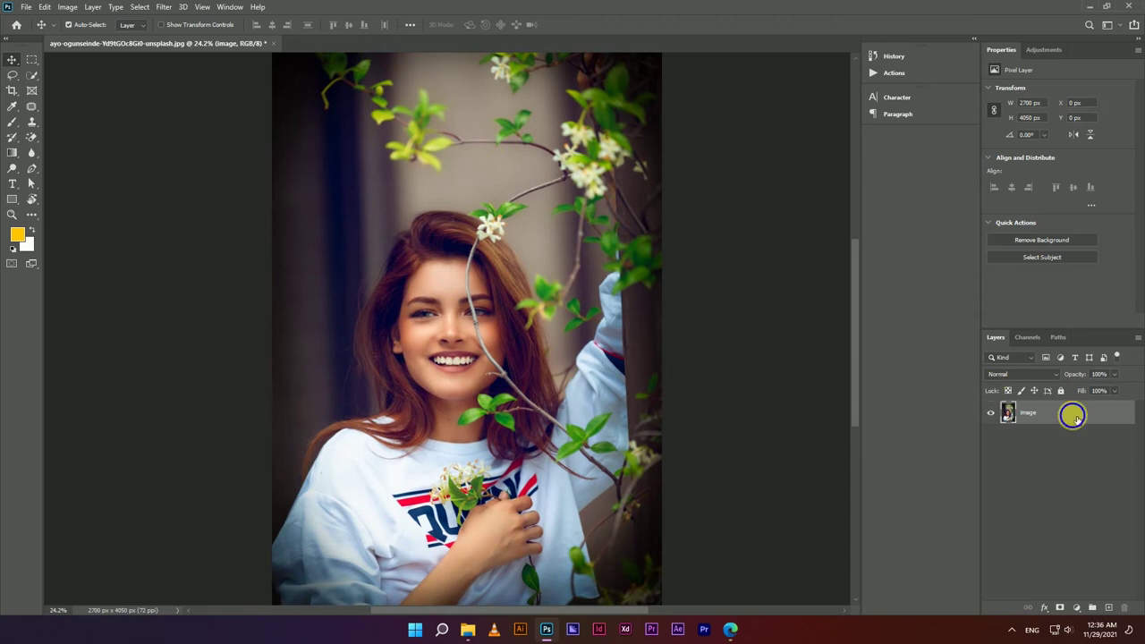
{"action": "right_click", "coordinate": [1076, 418]}
{"action": "left_click", "coordinate": [963, 276]}
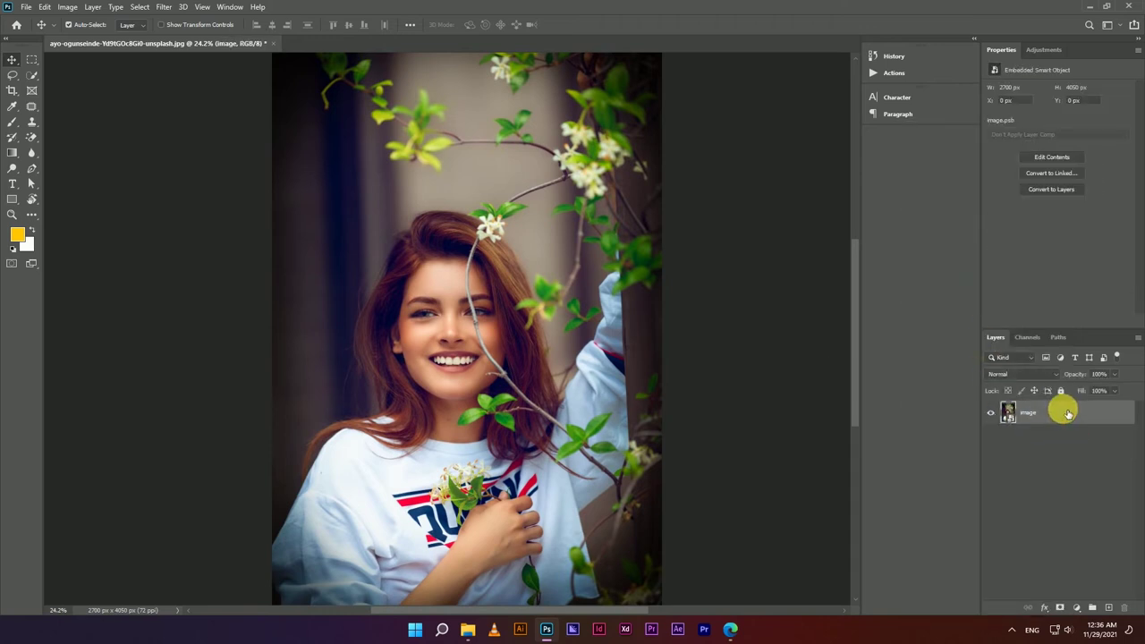
Duplicate the smart object as 'image copy' and select the copy
{"action": "right_click", "coordinate": [1067, 413]}
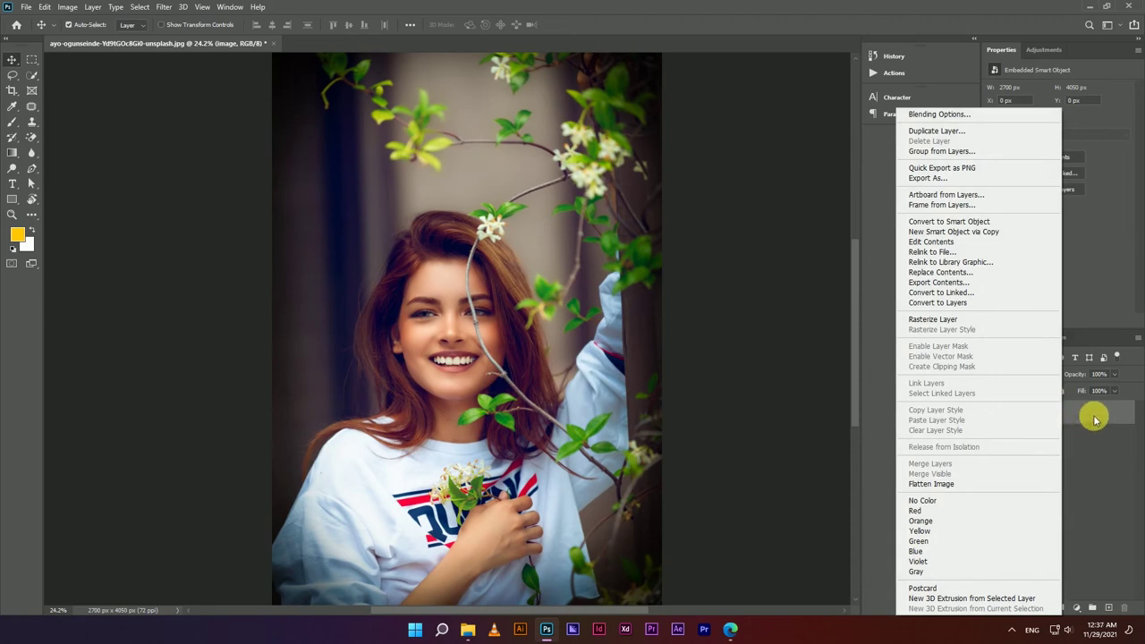
{"action": "left_click", "coordinate": [1094, 418]}
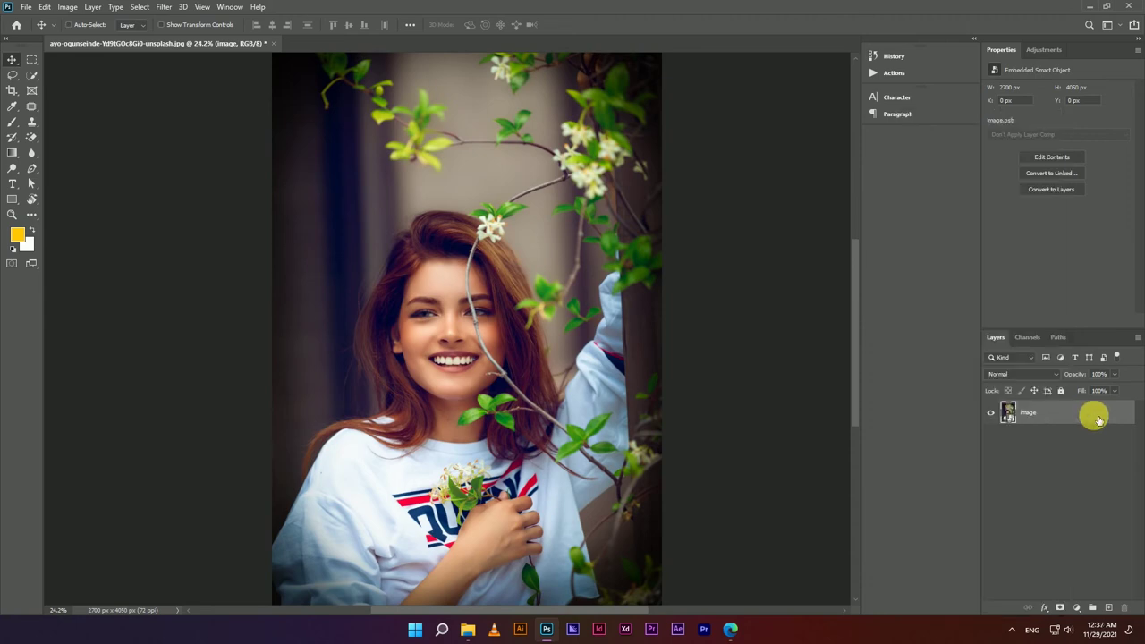
{"action": "left_click", "coordinate": [1020, 410]}
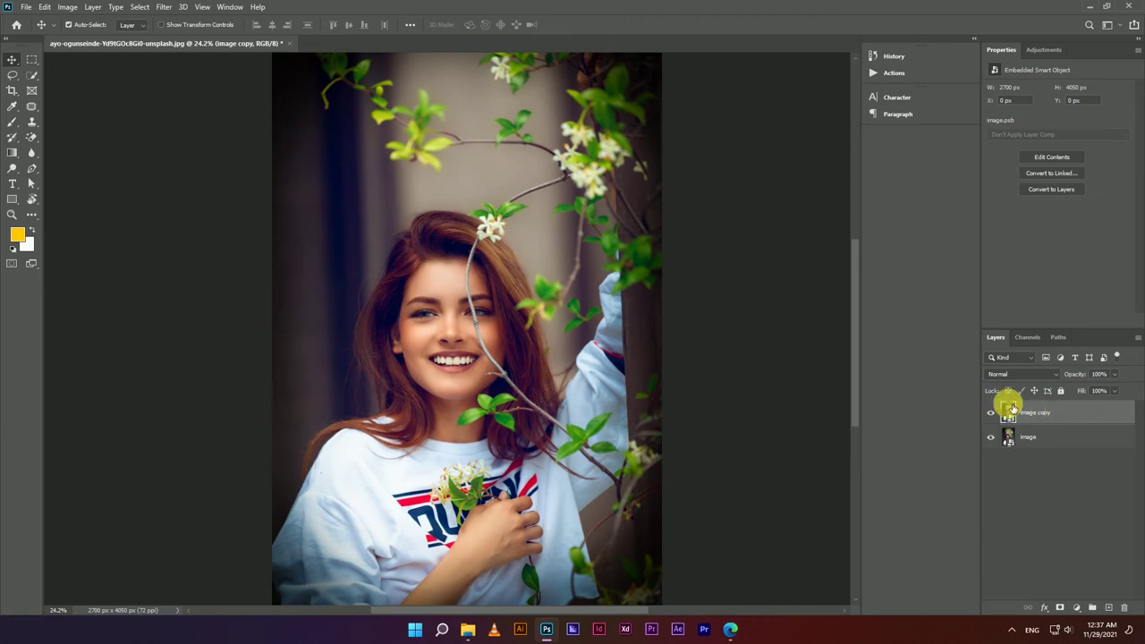
{"action": "left_click", "coordinate": [160, 9]}
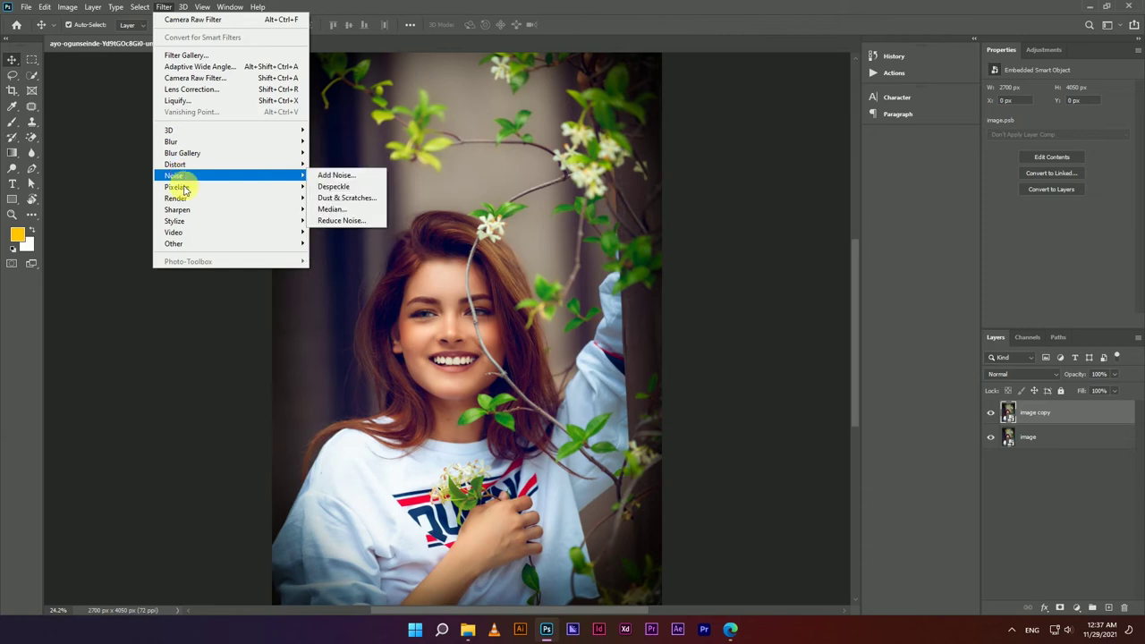
Grade the image copy in Camera Raw: Tint +5, Red Primary Hue -6, Green Primary Hue -13
{"action": "left_click", "coordinate": [188, 80]}
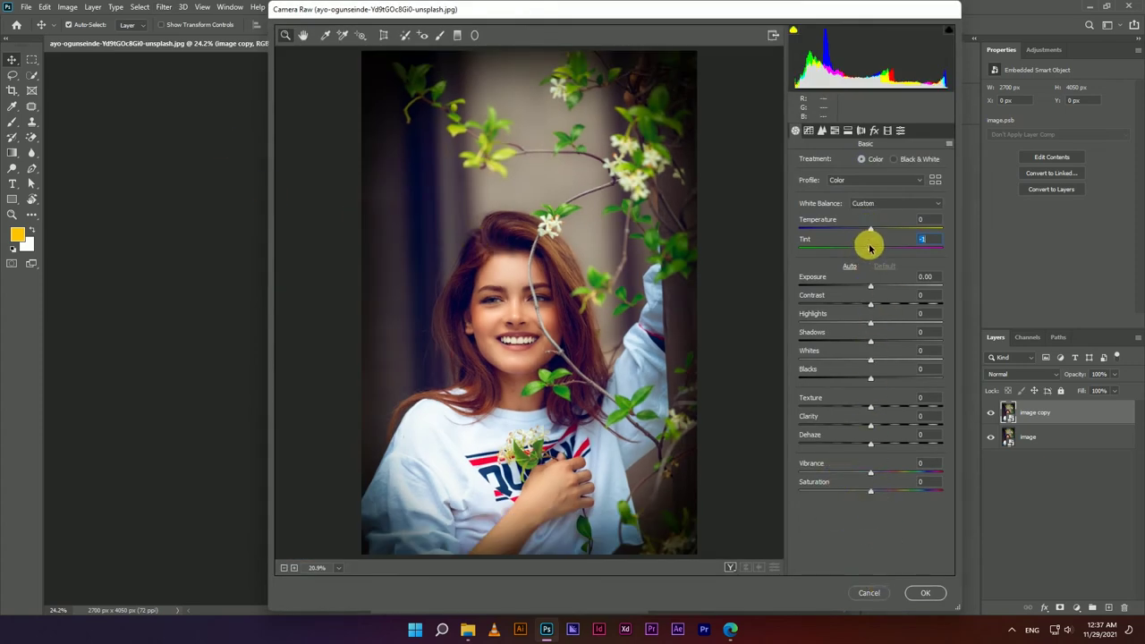
{"action": "left_click_drag", "start_coordinate": [866, 249], "coordinate": [872, 249]}
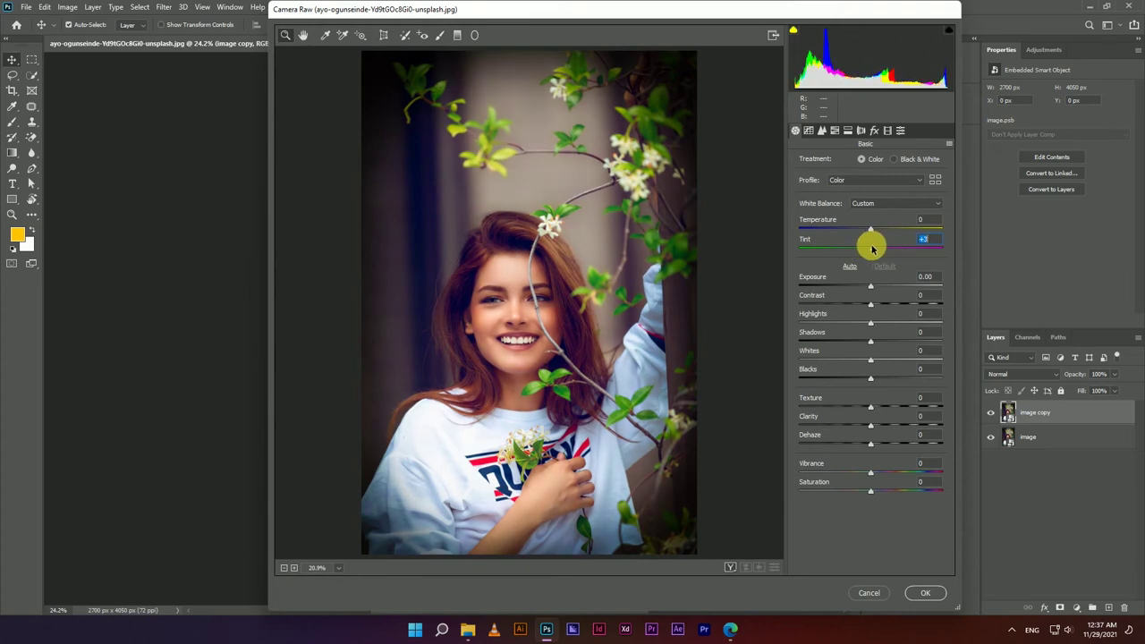
{"action": "left_click", "coordinate": [889, 129]}
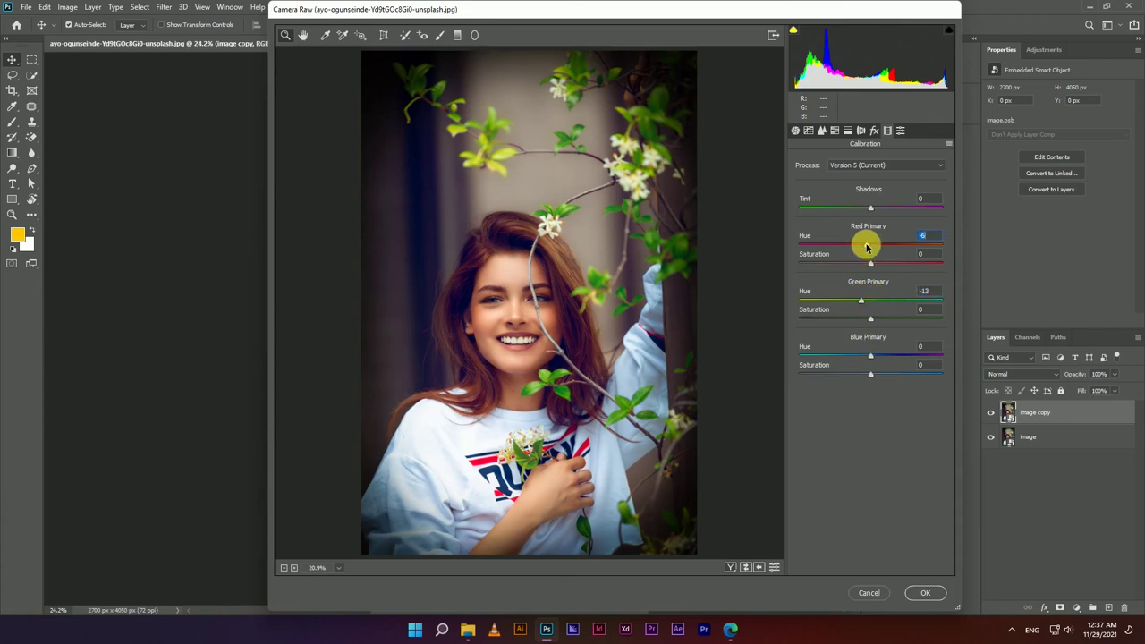
{"action": "left_click", "coordinate": [924, 592]}
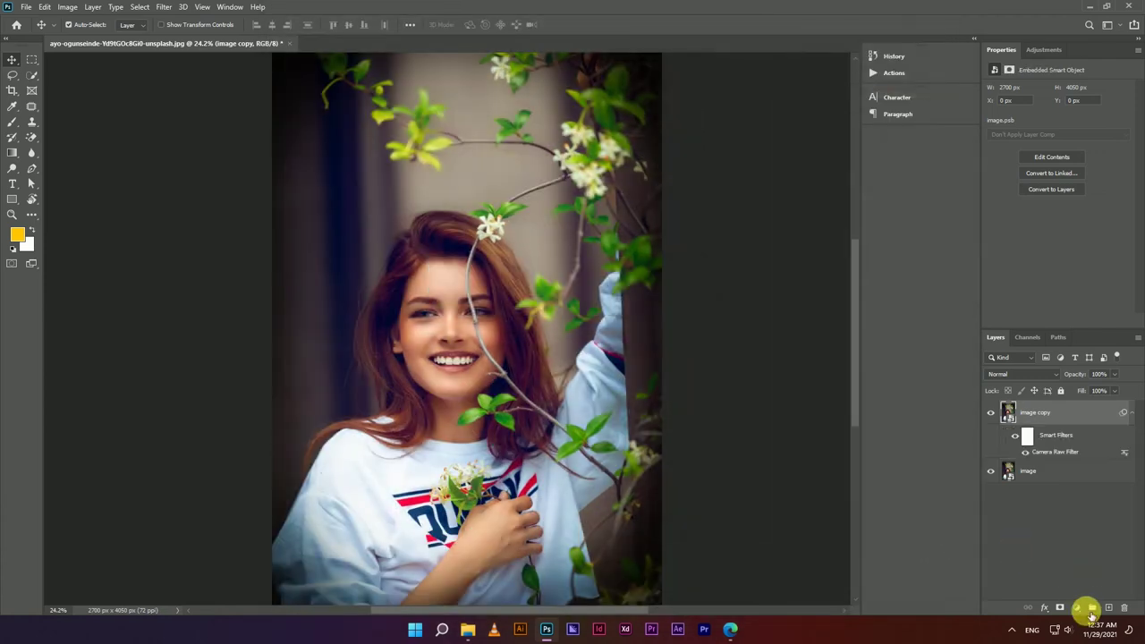
Add a Hue/Saturation adjustment layer with Hue +4 and Saturation +11 above the image copy
{"action": "left_click", "coordinate": [1076, 607]}
{"action": "left_click", "coordinate": [1069, 498]}
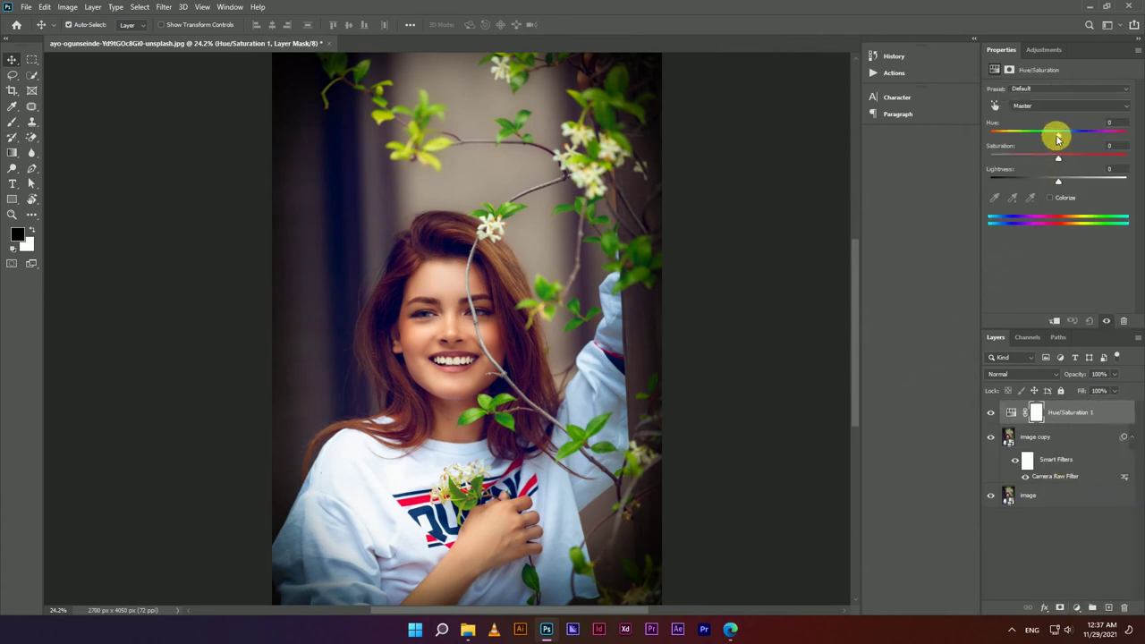
{"action": "left_click_drag", "start_coordinate": [1056, 139], "coordinate": [1066, 138]}
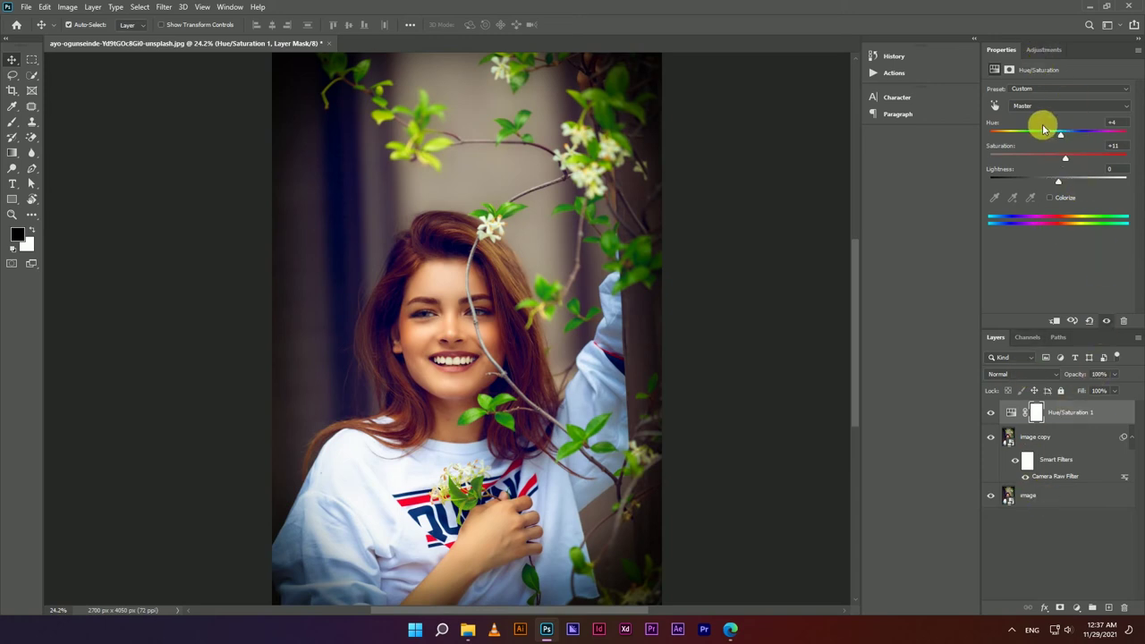
{"action": "left_click", "coordinate": [1053, 531]}
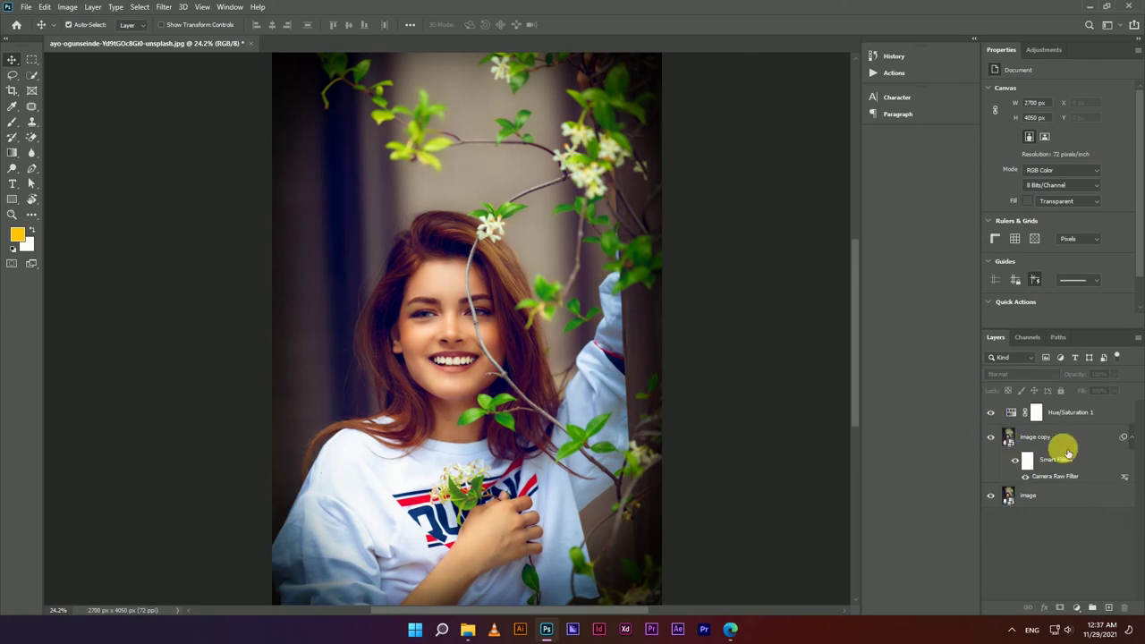
Stamp all visible layers into a new top layer and convert it to a smart object named 'final'
{"action": "left_click", "coordinate": [1078, 412]}
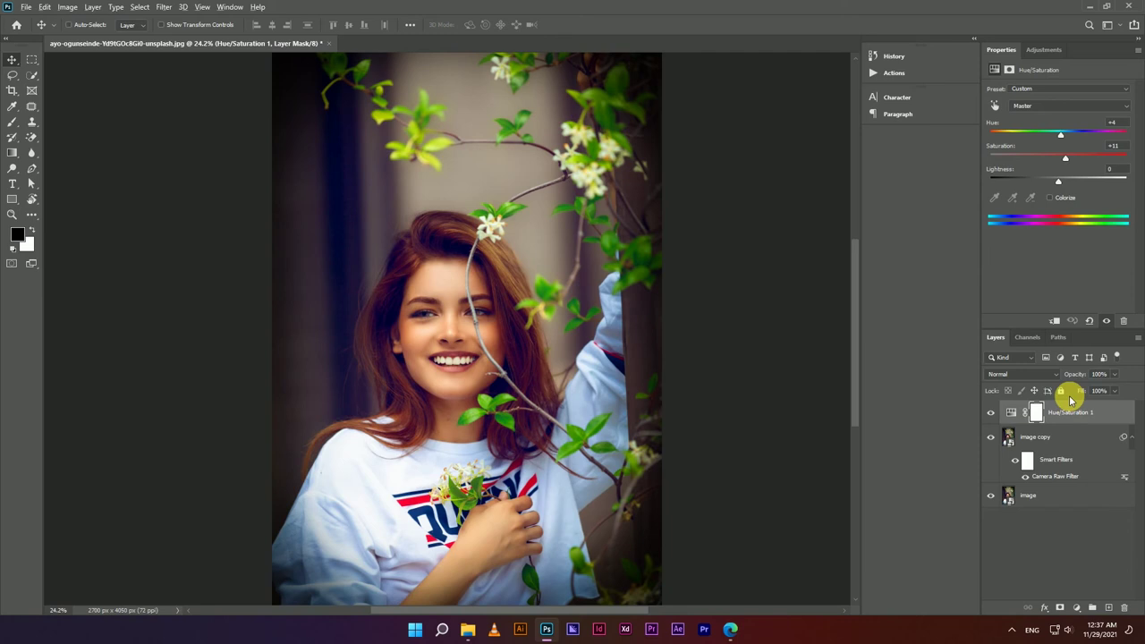
{"action": "key", "text": "ctrl+shift+alt+e"}
{"action": "right_click", "coordinate": [1068, 415]}
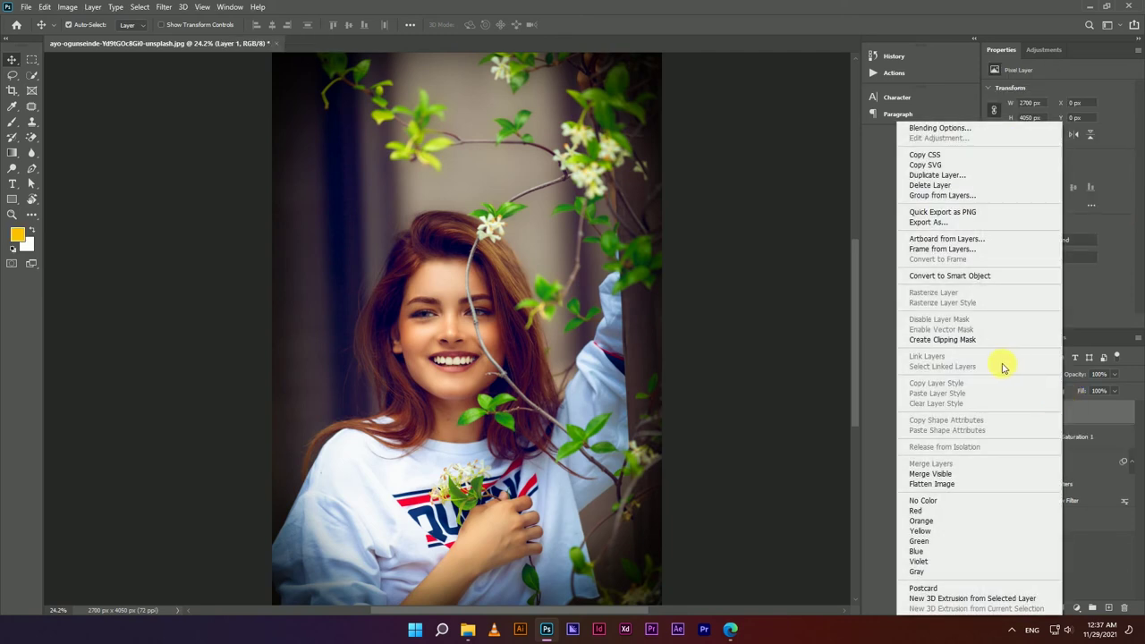
{"action": "left_click", "coordinate": [934, 275]}
{"action": "type", "text": "final"}
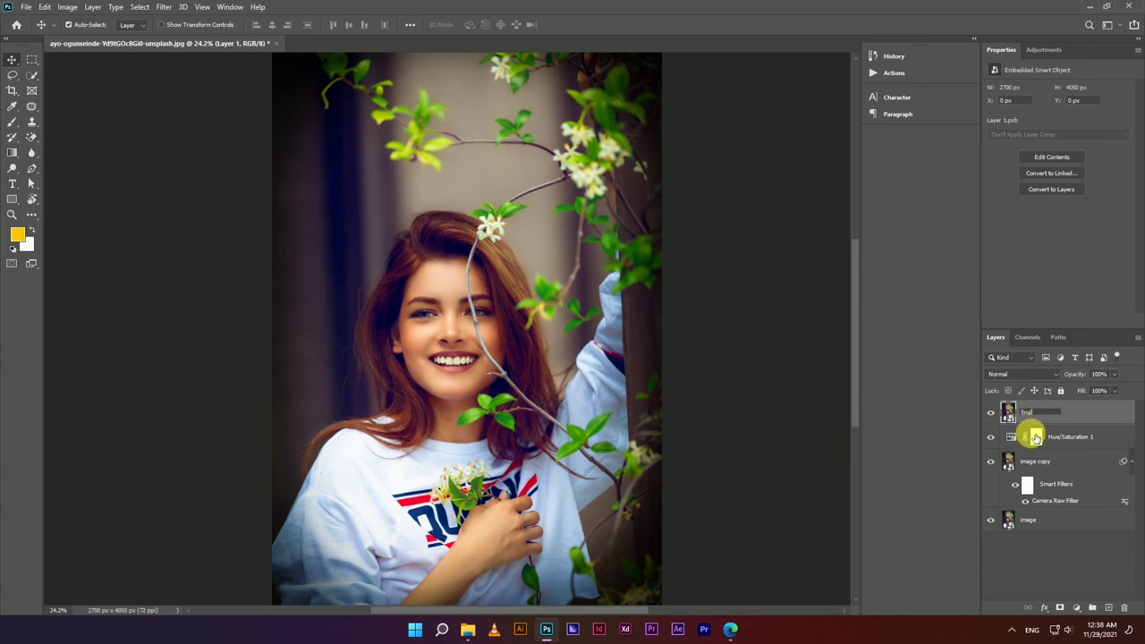
{"action": "left_click_drag", "start_coordinate": [439, 307], "coordinate": [452, 314]}
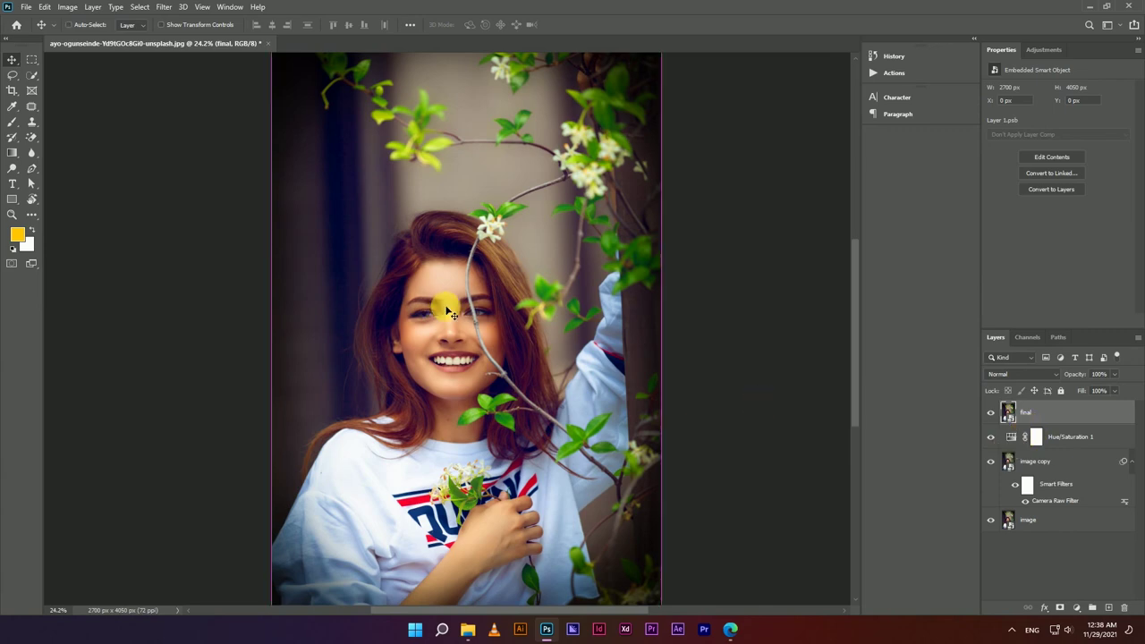
{"action": "left_click", "coordinate": [711, 272]}
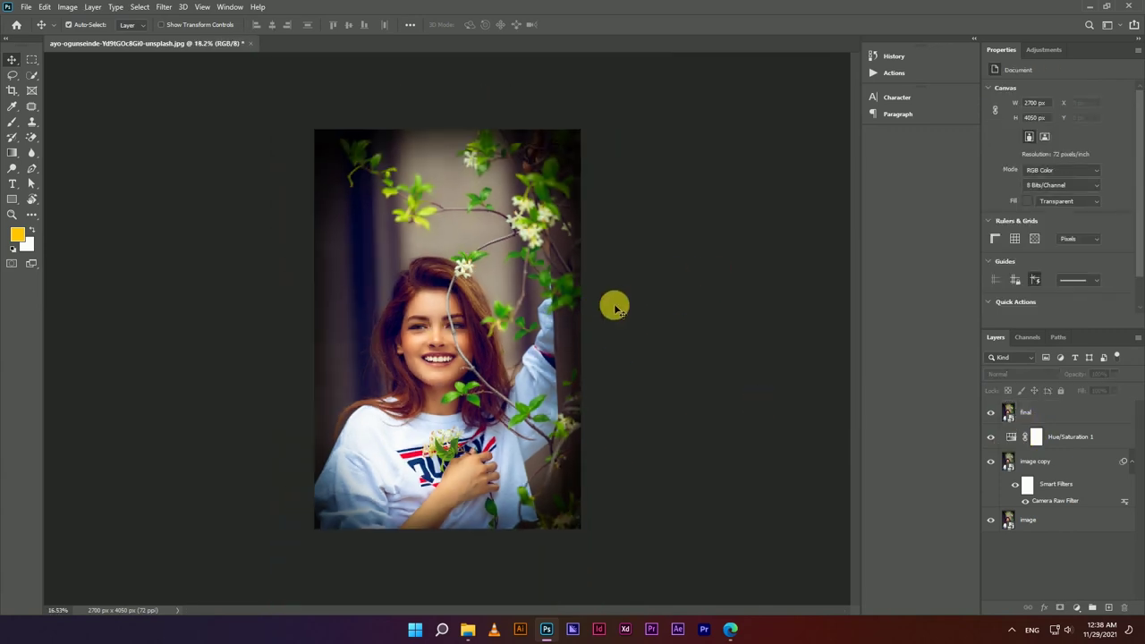